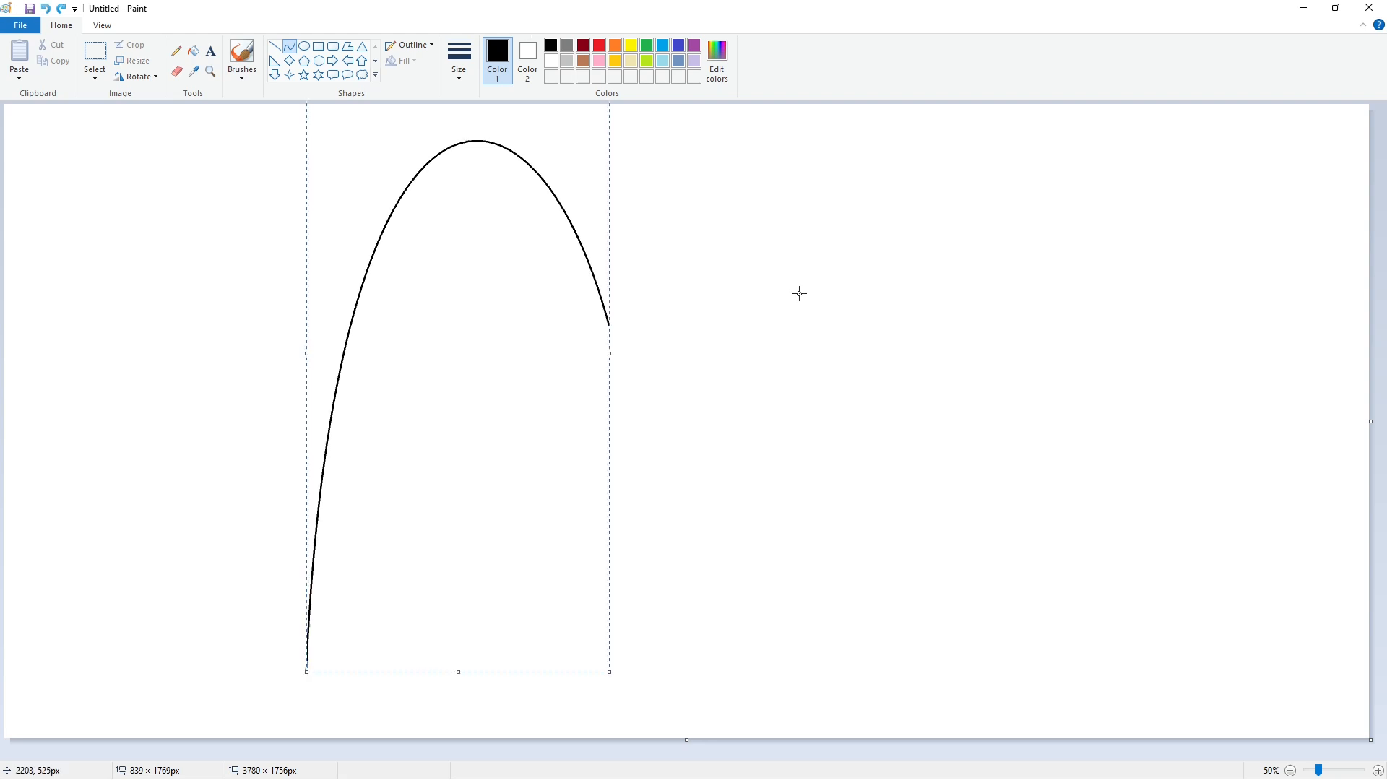
Draw the left leg's straight base line and a curved inner arch rising from that base inside the outer arch
{"action": "left_click", "coordinate": [806, 332]}
{"action": "left_click", "coordinate": [275, 46]}
{"action": "mouse_move", "coordinate": [306, 673]}
{"action": "left_mouse_down"}
{"action": "mouse_move", "coordinate": [384, 673]}
{"action": "mouse_move", "coordinate": [551, 570]}
{"action": "mouse_move", "coordinate": [573, 636]}
{"action": "mouse_move", "coordinate": [364, 38]}
{"action": "mouse_move", "coordinate": [582, 12]}
{"action": "left_mouse_up"}
{"action": "left_click", "coordinate": [289, 46]}
{"action": "key", "text": "ctrl+z"}
{"action": "mouse_move", "coordinate": [382, 673]}
{"action": "left_mouse_down"}
{"action": "mouse_move", "coordinate": [573, 637]}
{"action": "mouse_move", "coordinate": [377, 20]}
{"action": "left_mouse_up"}
{"action": "left_click_drag", "start_coordinate": [553, 87], "coordinate": [574, 22]}
Trim the overhanging line ends at both corners of the left leg's base with short white vertical lines
{"action": "left_click", "coordinate": [1379, 771]}
{"action": "scroll", "coordinate": [686, 426], "scroll_direction": "down", "scroll_amount": 10}
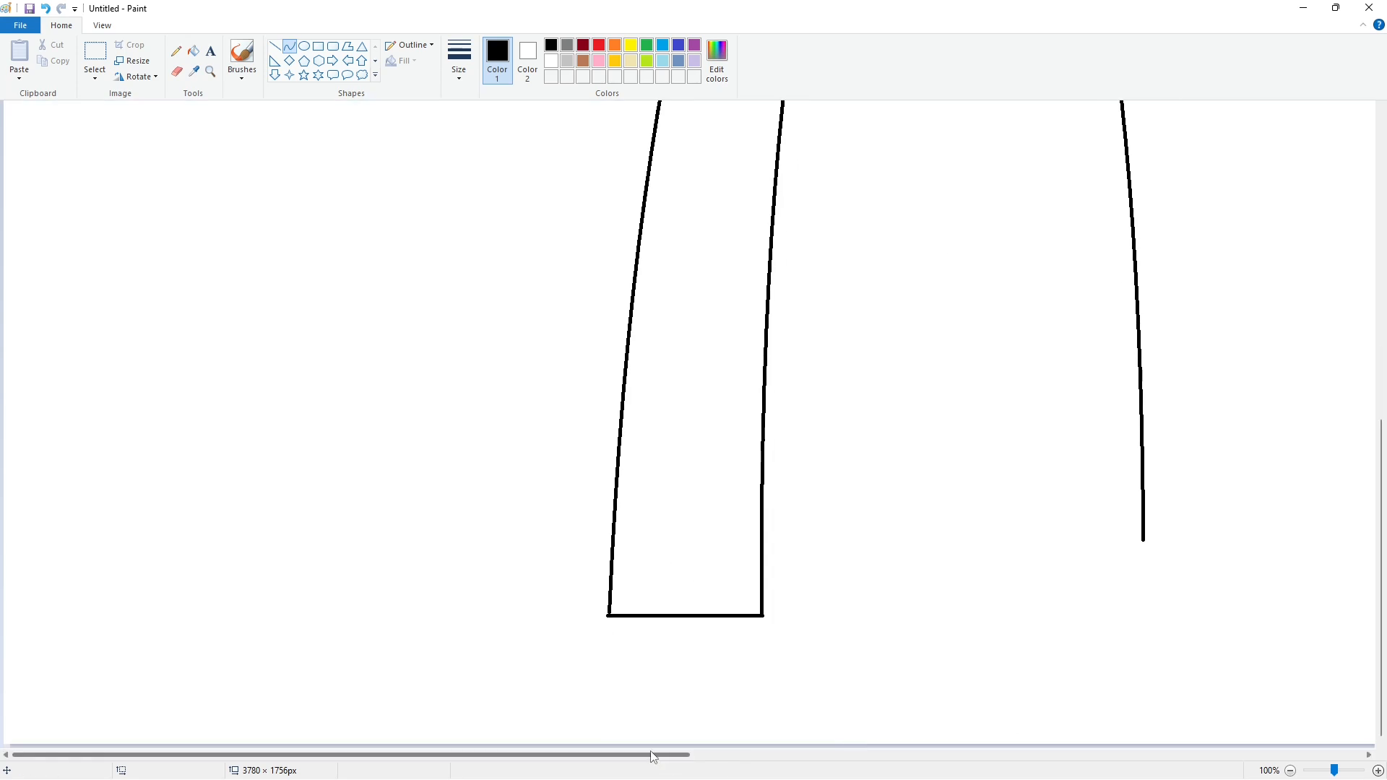
{"action": "left_click_drag", "start_coordinate": [655, 756], "coordinate": [710, 756]}
{"action": "left_click", "coordinate": [275, 47]}
{"action": "left_click", "coordinate": [552, 61]}
{"action": "mouse_move", "coordinate": [494, 602]}
{"action": "left_mouse_down"}
{"action": "mouse_move", "coordinate": [494, 634]}
{"action": "mouse_move", "coordinate": [494, 617]}
{"action": "left_mouse_up"}
{"action": "left_click", "coordinate": [662, 615]}
{"action": "left_click", "coordinate": [551, 45]}
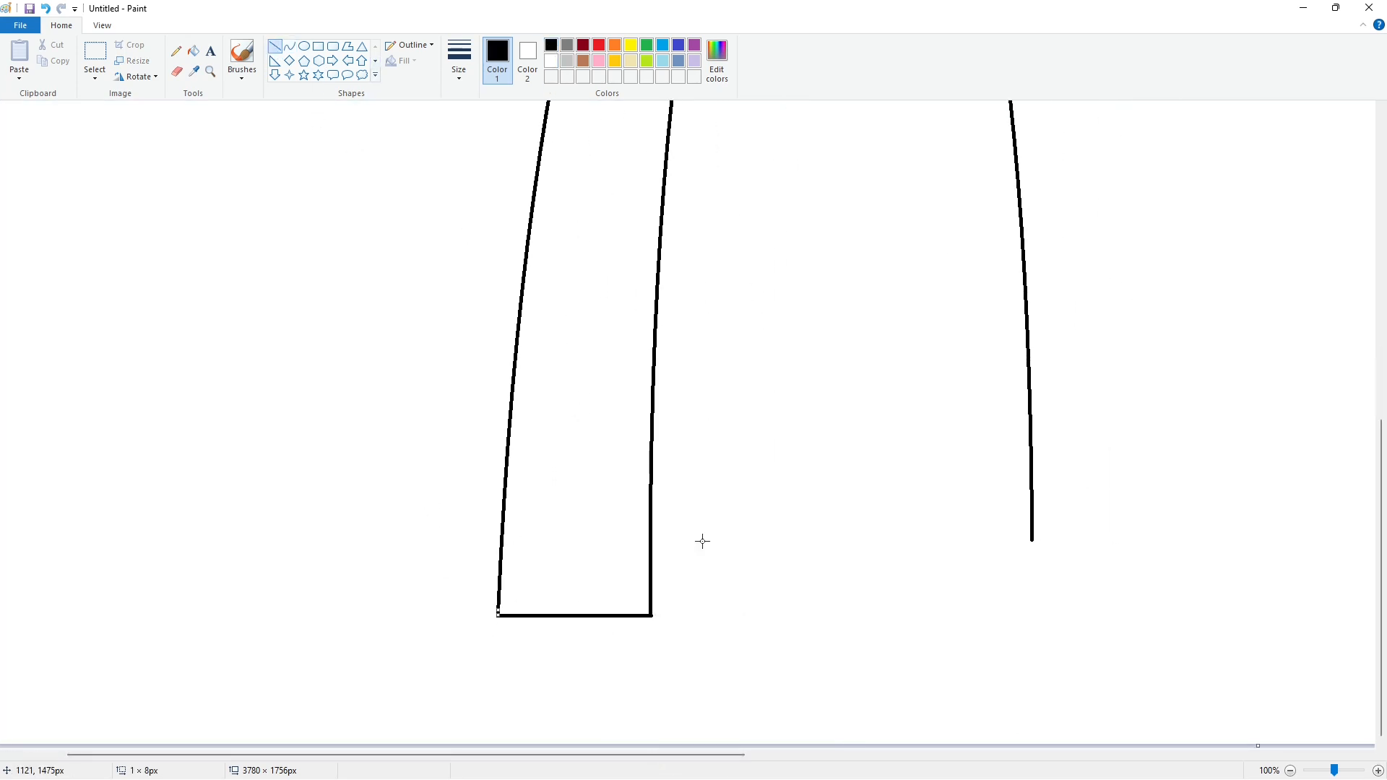
{"action": "left_click", "coordinate": [551, 61]}
{"action": "left_click_drag", "start_coordinate": [658, 607], "coordinate": [658, 633]}
{"action": "left_click", "coordinate": [771, 593]}
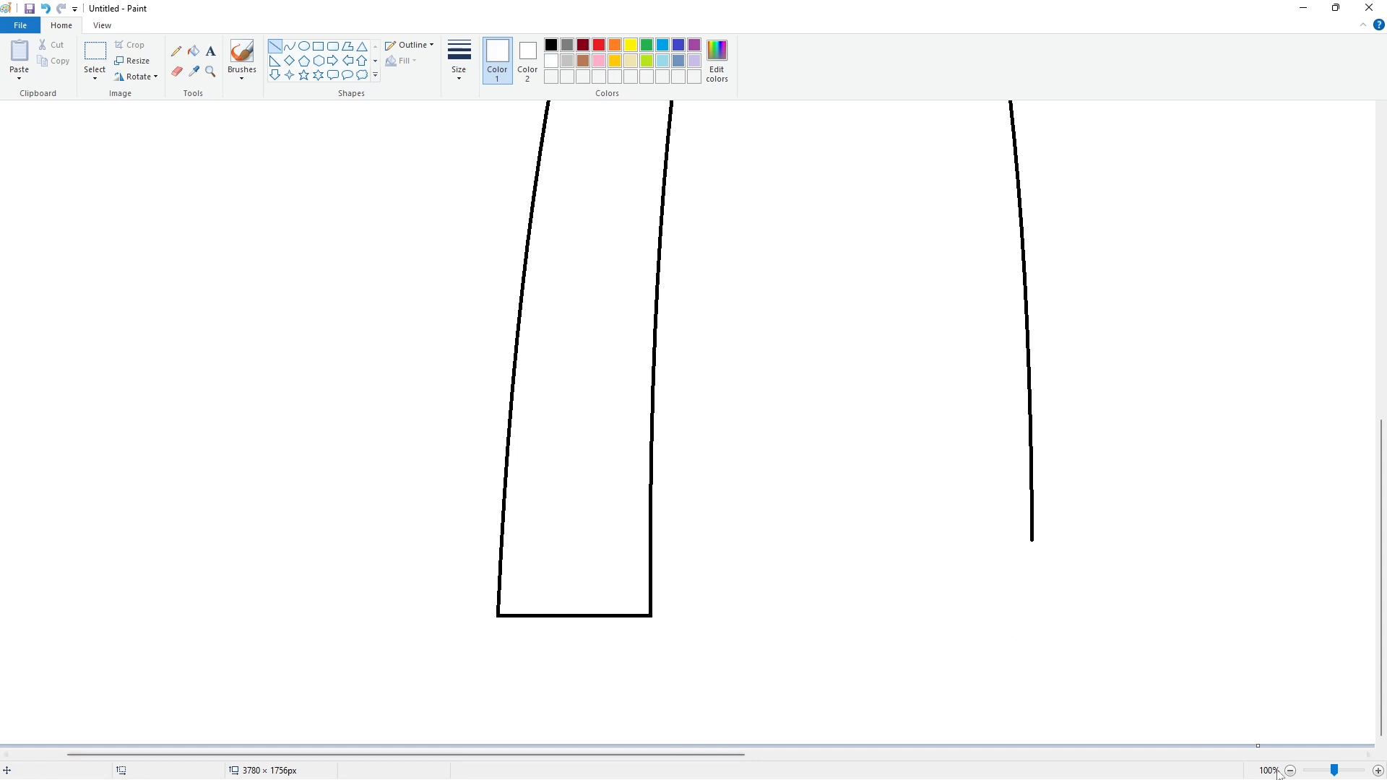
Copy the area containing the whole half-M outline and paste a duplicate with transparent selection enabled
{"action": "left_click", "coordinate": [1291, 771]}
{"action": "left_click", "coordinate": [94, 53]}
{"action": "left_click_drag", "start_coordinate": [77, 105], "coordinate": [777, 696]}
{"action": "key", "text": "ctrl+c"}
{"action": "key", "text": "ctrl+v"}
{"action": "left_click", "coordinate": [95, 74]}
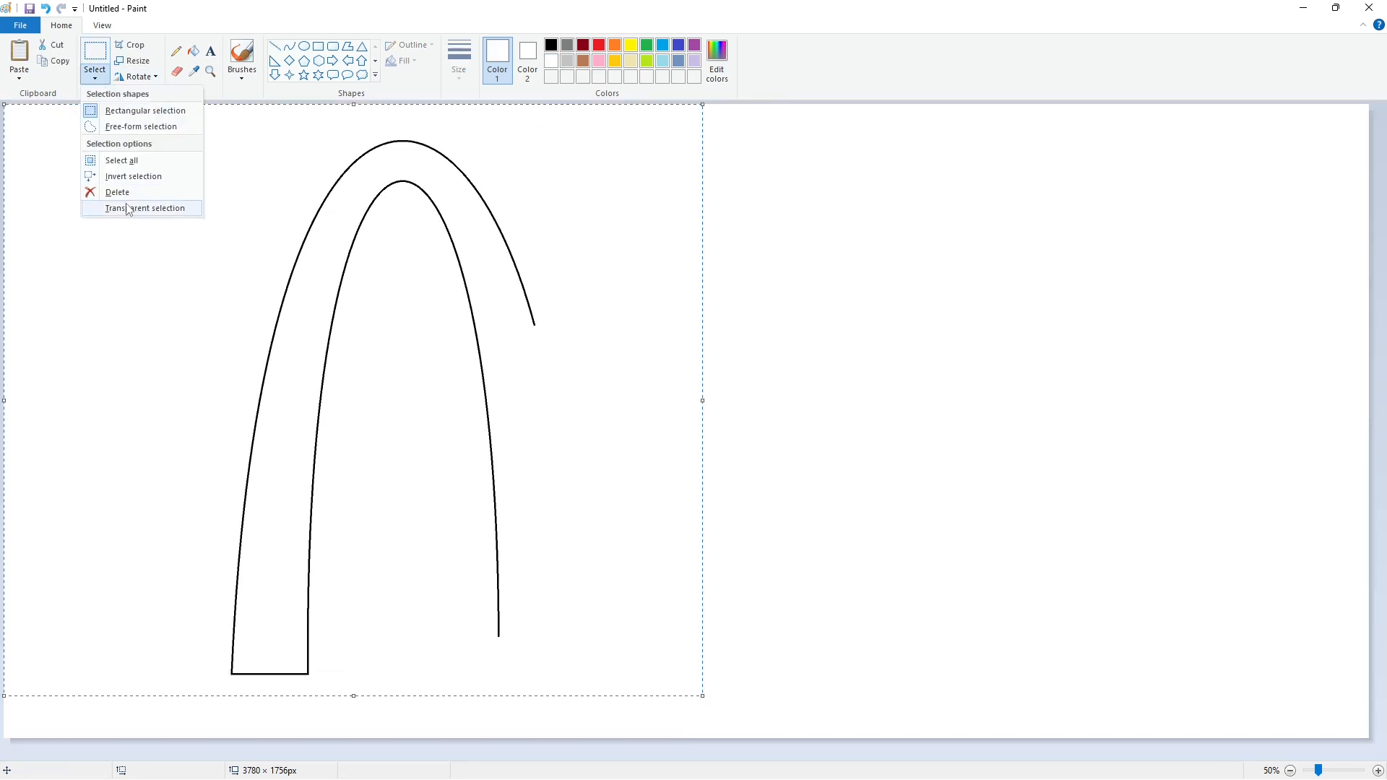
{"action": "left_click", "coordinate": [117, 210]}
Flip the pasted half horizontally and move it beside the original so the outer curves meet in a V
{"action": "left_click", "coordinate": [136, 77]}
{"action": "left_click", "coordinate": [152, 161]}
{"action": "left_click_drag", "start_coordinate": [289, 462], "coordinate": [758, 461]}
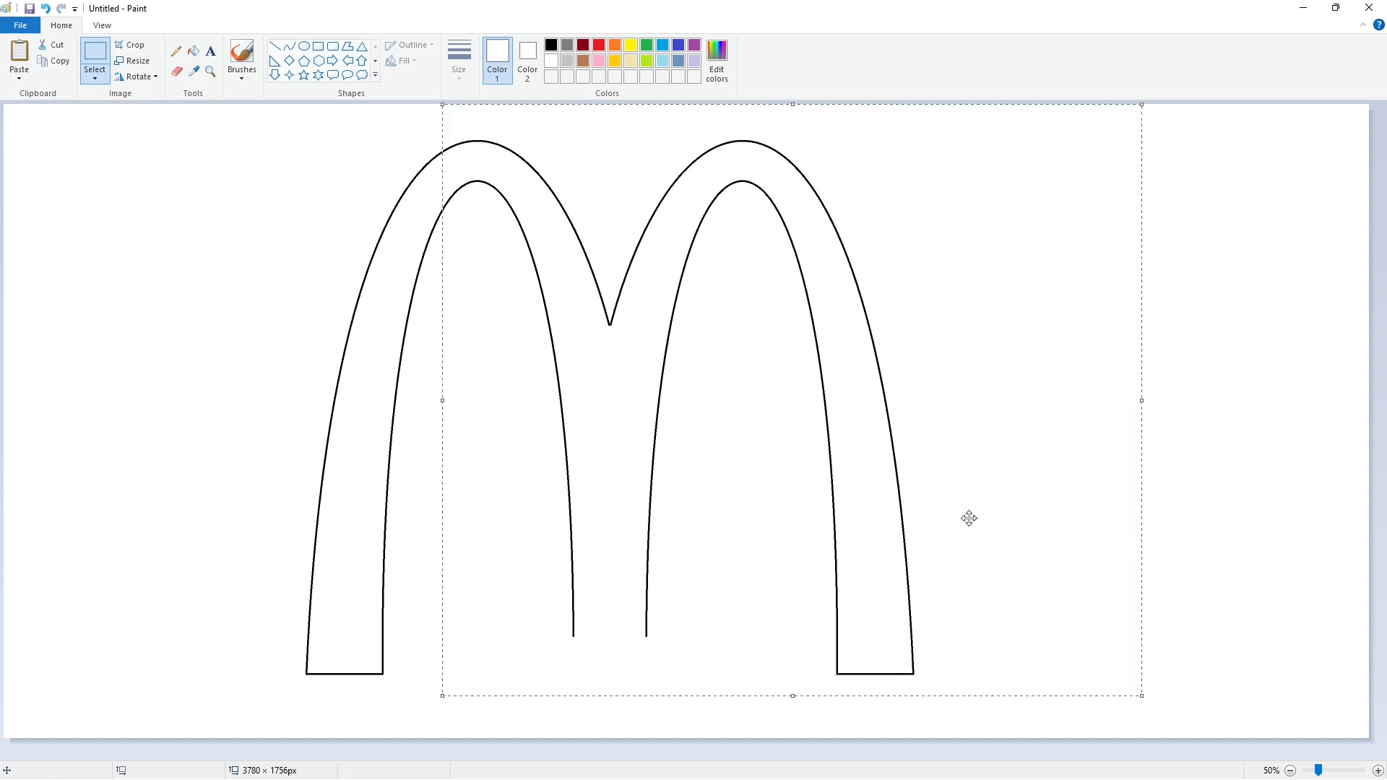
{"action": "left_click", "coordinate": [1267, 612]}
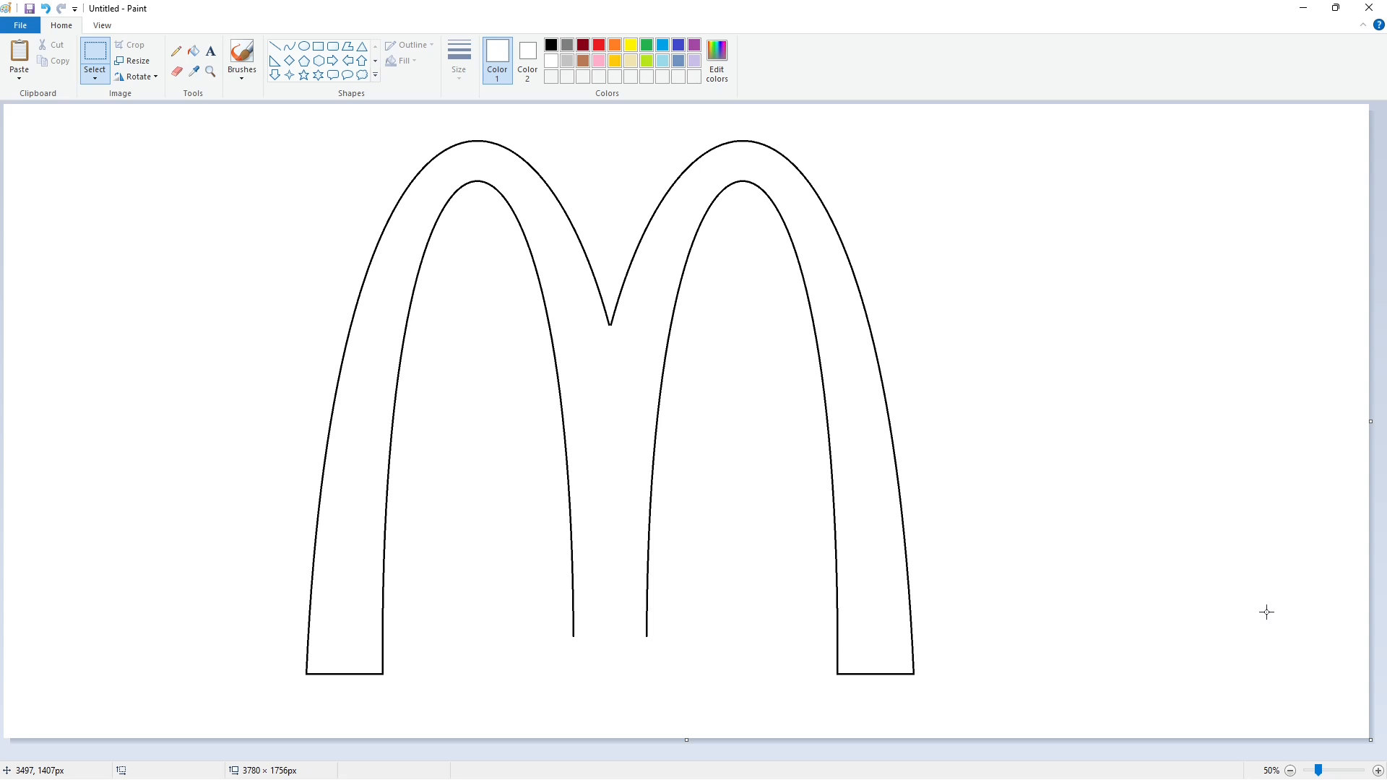
Draw a black horizontal line joining the open ends of the middle leg
{"action": "left_click", "coordinate": [1378, 771]}
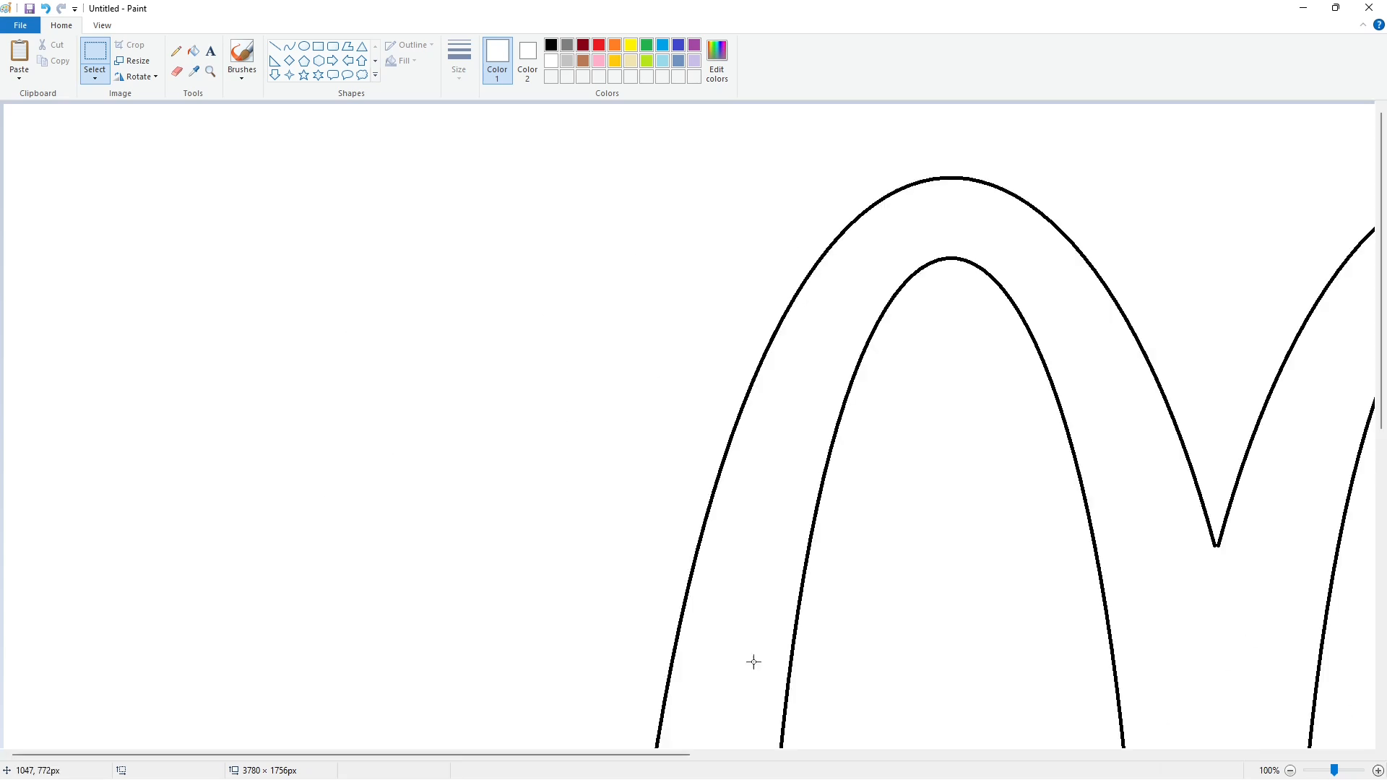
{"action": "scroll", "coordinate": [752, 661], "scroll_direction": "down", "scroll_amount": 6}
{"action": "left_click_drag", "start_coordinate": [573, 757], "coordinate": [896, 757]}
{"action": "left_click", "coordinate": [275, 46]}
{"action": "left_click", "coordinate": [551, 46]}
{"action": "left_click_drag", "start_coordinate": [490, 682], "coordinate": [638, 683]}
{"action": "scroll", "coordinate": [746, 677], "scroll_direction": "up", "scroll_amount": 5}
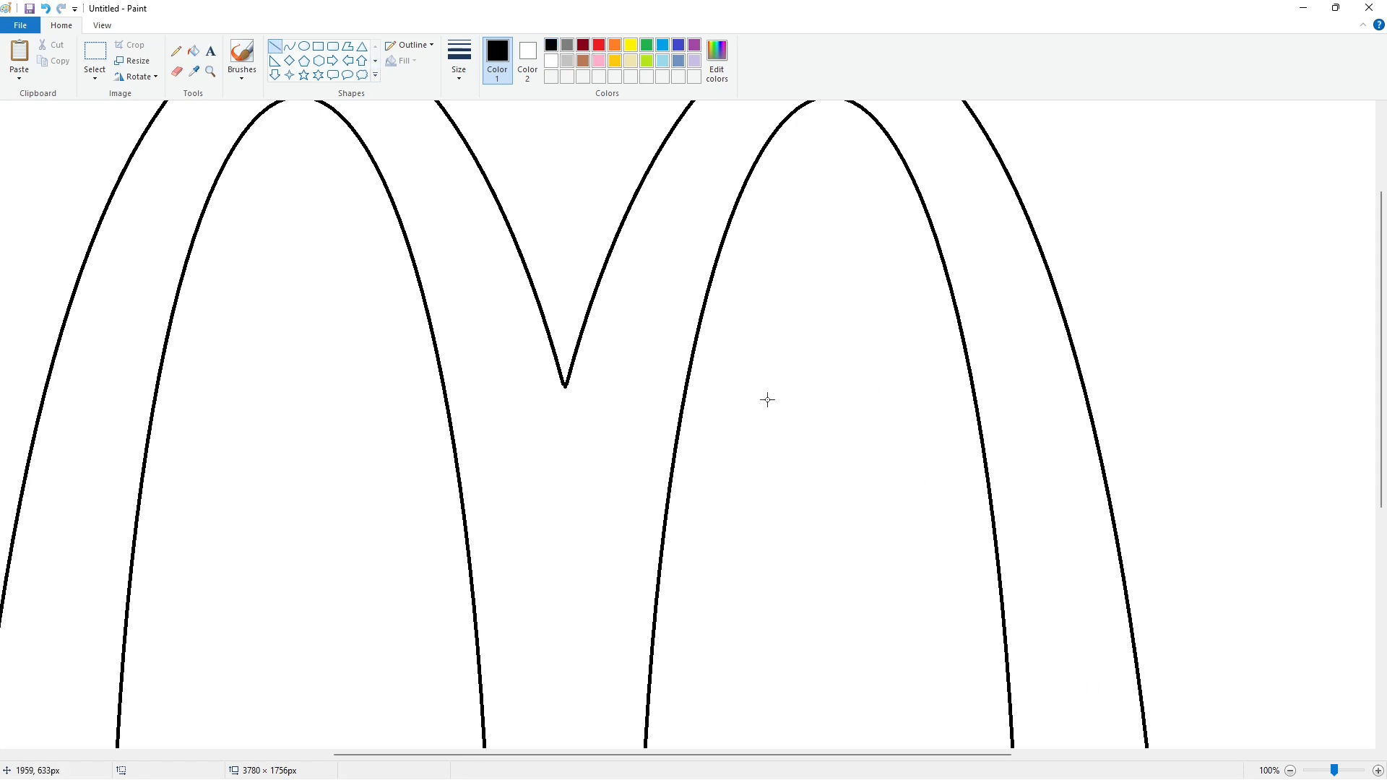
Undo the middle leg's base line and the placement of the mirrored half
{"action": "key", "text": "ctrl+z"}
{"action": "scroll", "coordinate": [769, 431], "scroll_direction": "down", "scroll_amount": 2}
{"action": "scroll", "coordinate": [768, 431], "scroll_direction": "up", "scroll_amount": 1}
{"action": "key", "text": "ctrl+z"}
Paste the half-M again, flip it horizontally and align its outer curve exactly with the original's end point
{"action": "key", "text": "ctrl+v"}
{"action": "left_click", "coordinate": [137, 77]}
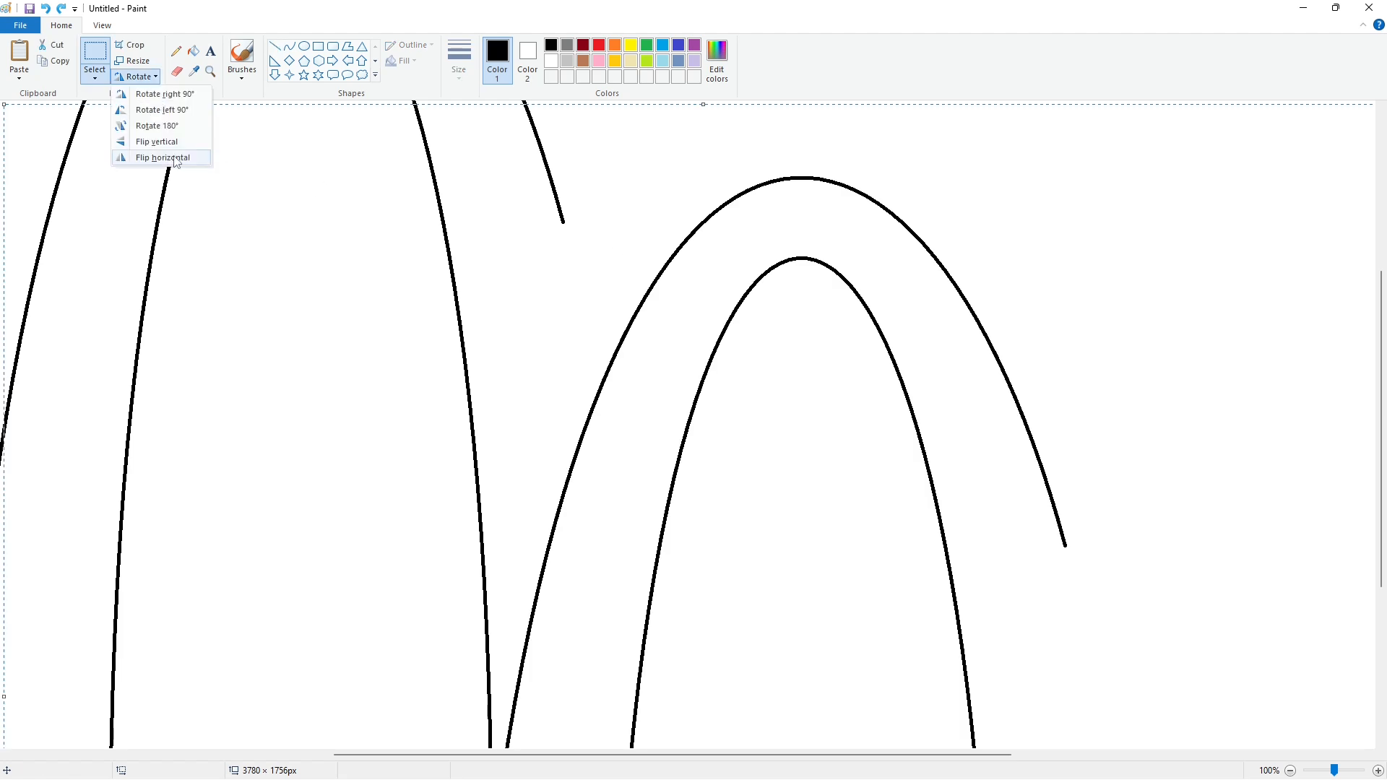
{"action": "left_click", "coordinate": [177, 158]}
{"action": "left_click_drag", "start_coordinate": [672, 266], "coordinate": [665, 204]}
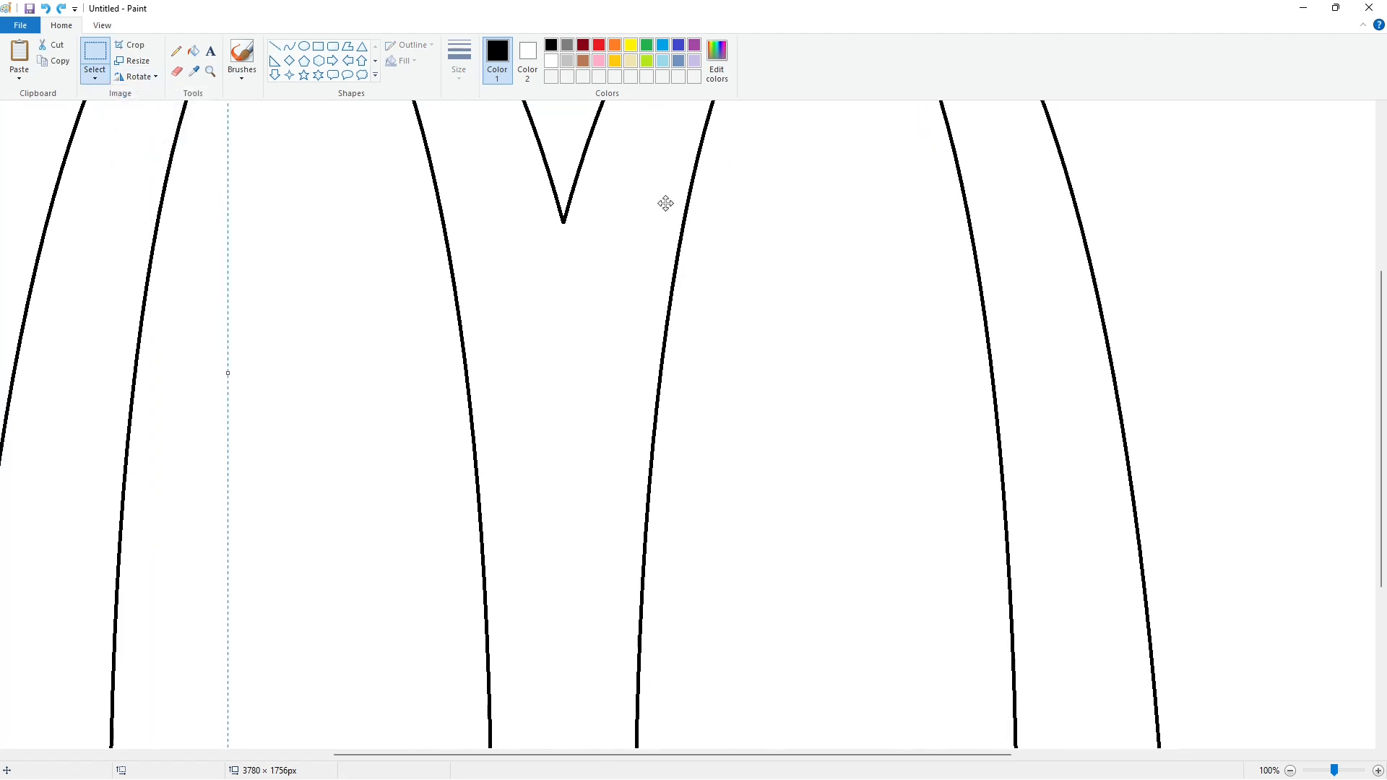
Close the bottom of the middle leg with a straight black line between the two inner curves
{"action": "scroll", "coordinate": [548, 338], "scroll_direction": "down", "scroll_amount": 3}
{"action": "left_click", "coordinate": [275, 45]}
{"action": "left_click_drag", "start_coordinate": [492, 543], "coordinate": [636, 541]}
{"action": "scroll", "coordinate": [1019, 486], "scroll_direction": "down", "scroll_amount": 2}
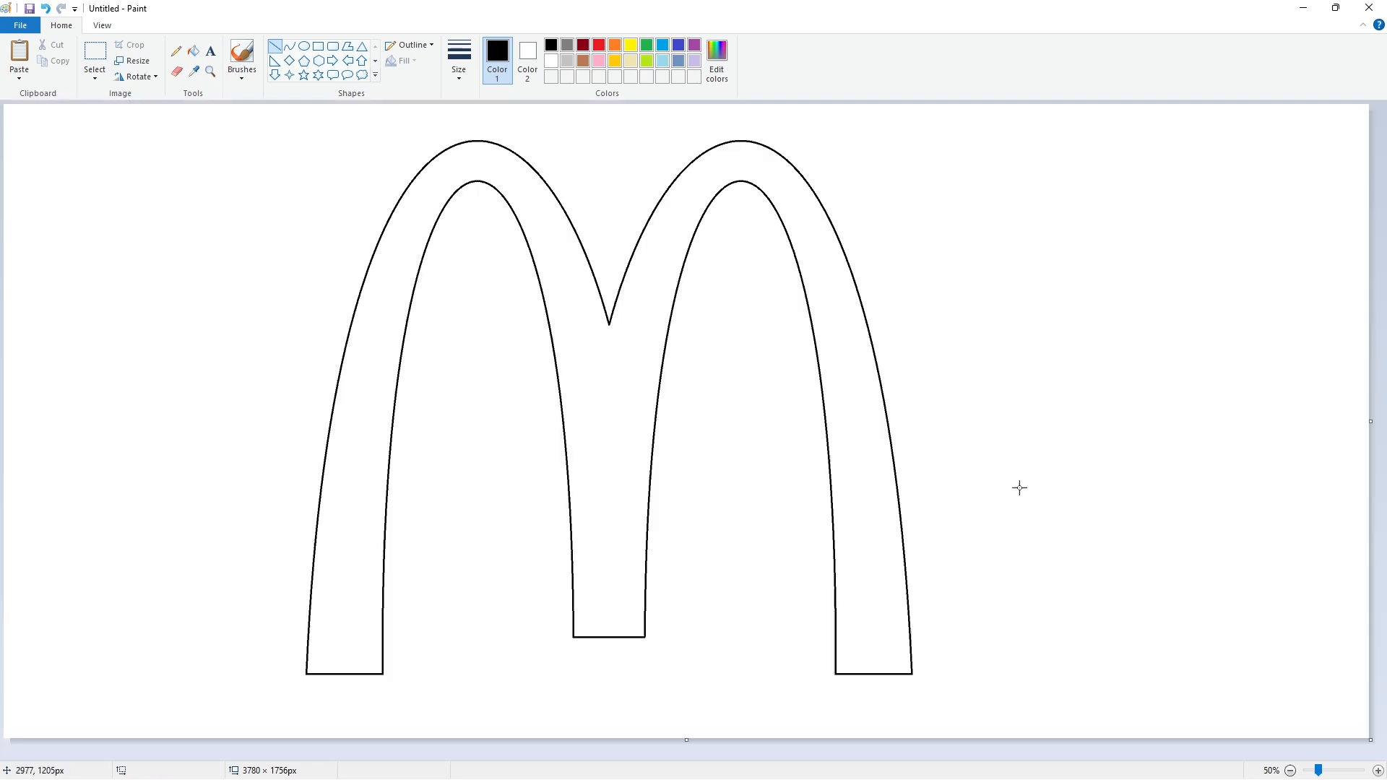
Copy the complete M outline, then recolor the original outline purple with the fill tool
{"action": "left_click", "coordinate": [99, 57]}
{"action": "left_click_drag", "start_coordinate": [85, 109], "coordinate": [1118, 721]}
{"action": "left_click", "coordinate": [1180, 639]}
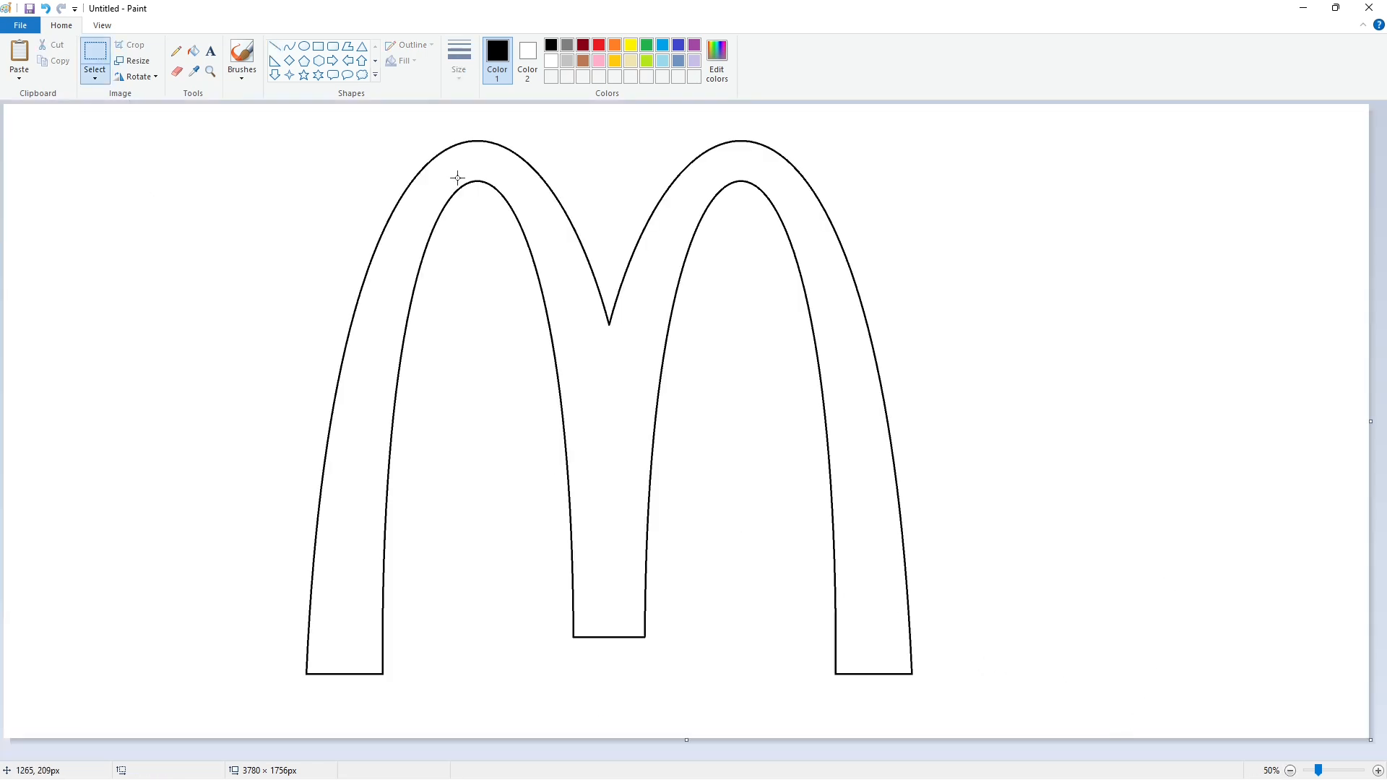
{"action": "left_click", "coordinate": [193, 50]}
{"action": "left_click", "coordinate": [695, 45]}
{"action": "left_click", "coordinate": [683, 172]}
Paste the black M outline over the purple one, offset slightly up and to the left as a shadow
{"action": "key", "text": "ctrl+v"}
{"action": "left_click_drag", "start_coordinate": [432, 479], "coordinate": [479, 461]}
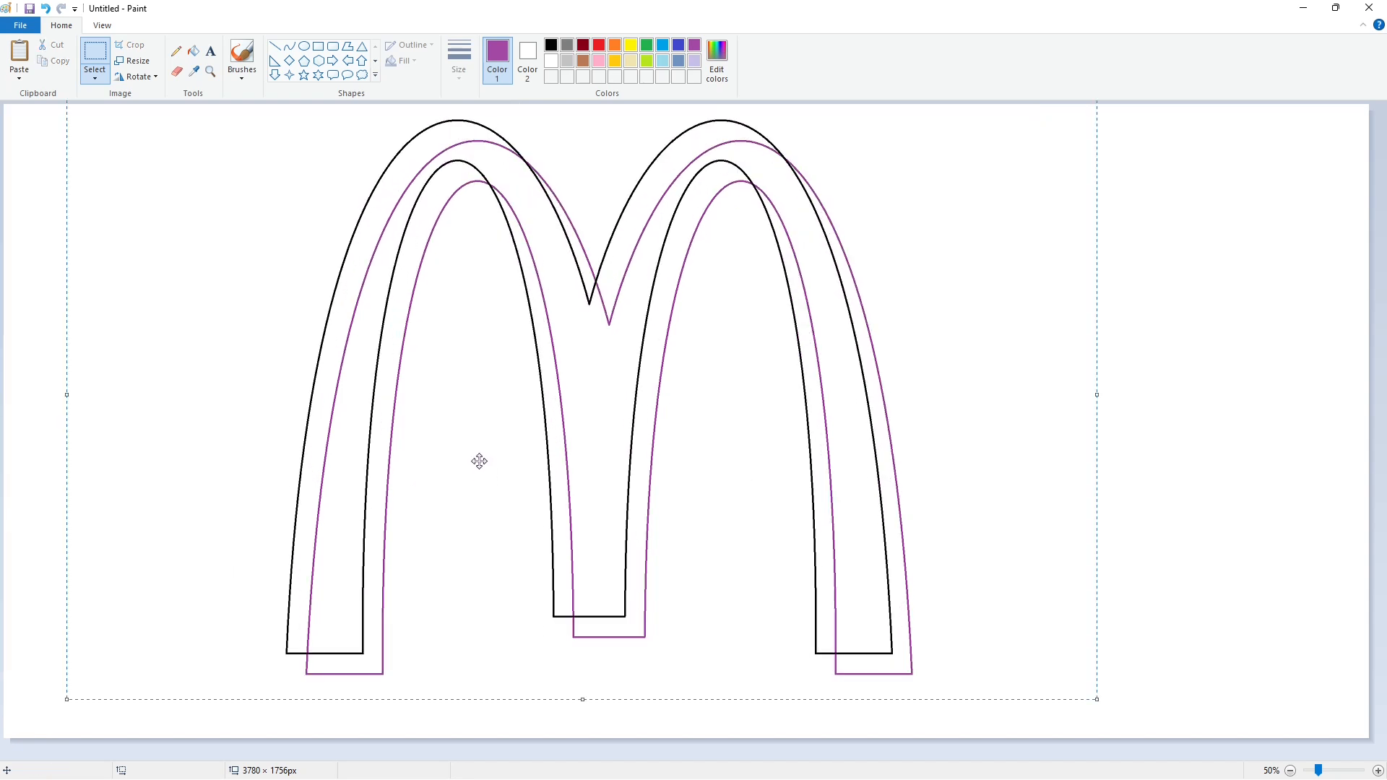
{"action": "left_click_drag", "start_coordinate": [550, 503], "coordinate": [541, 500]}
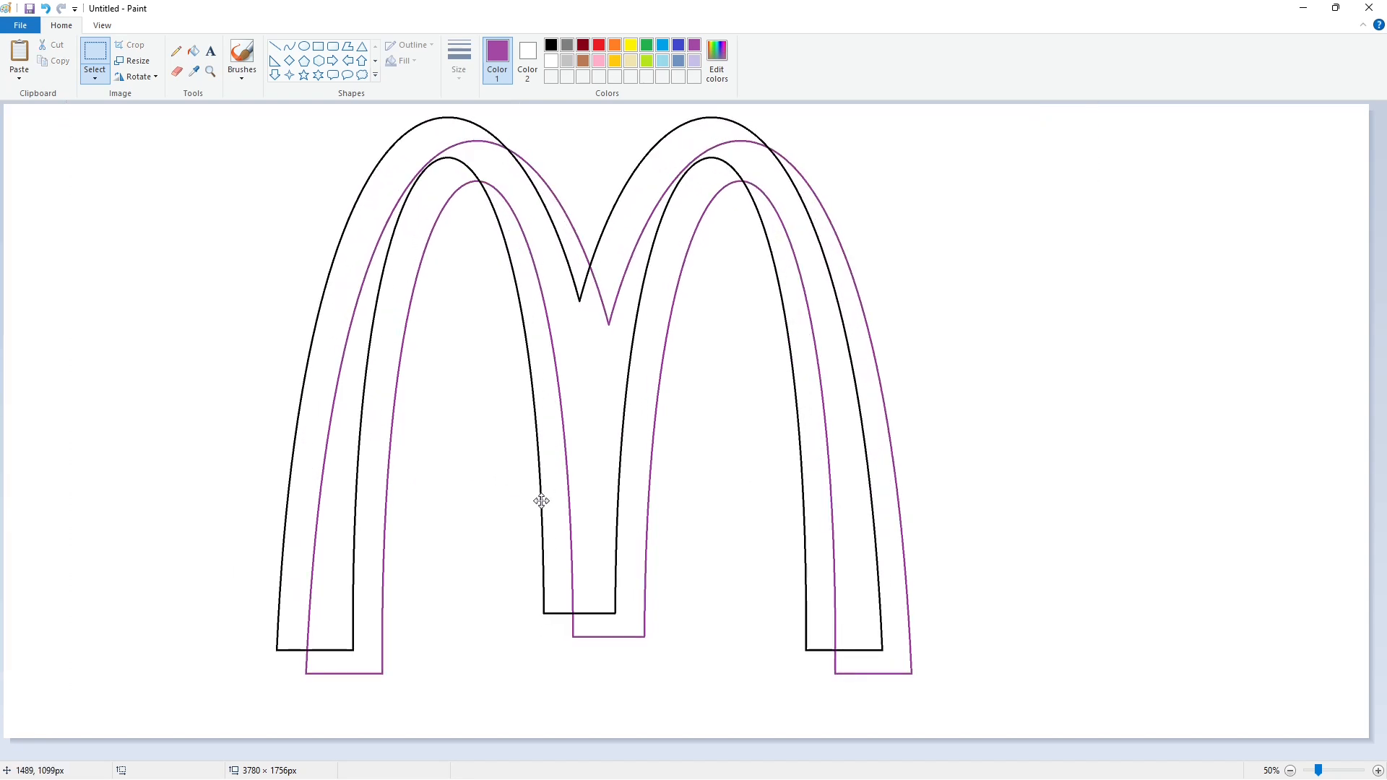
{"action": "left_click", "coordinate": [1047, 549]}
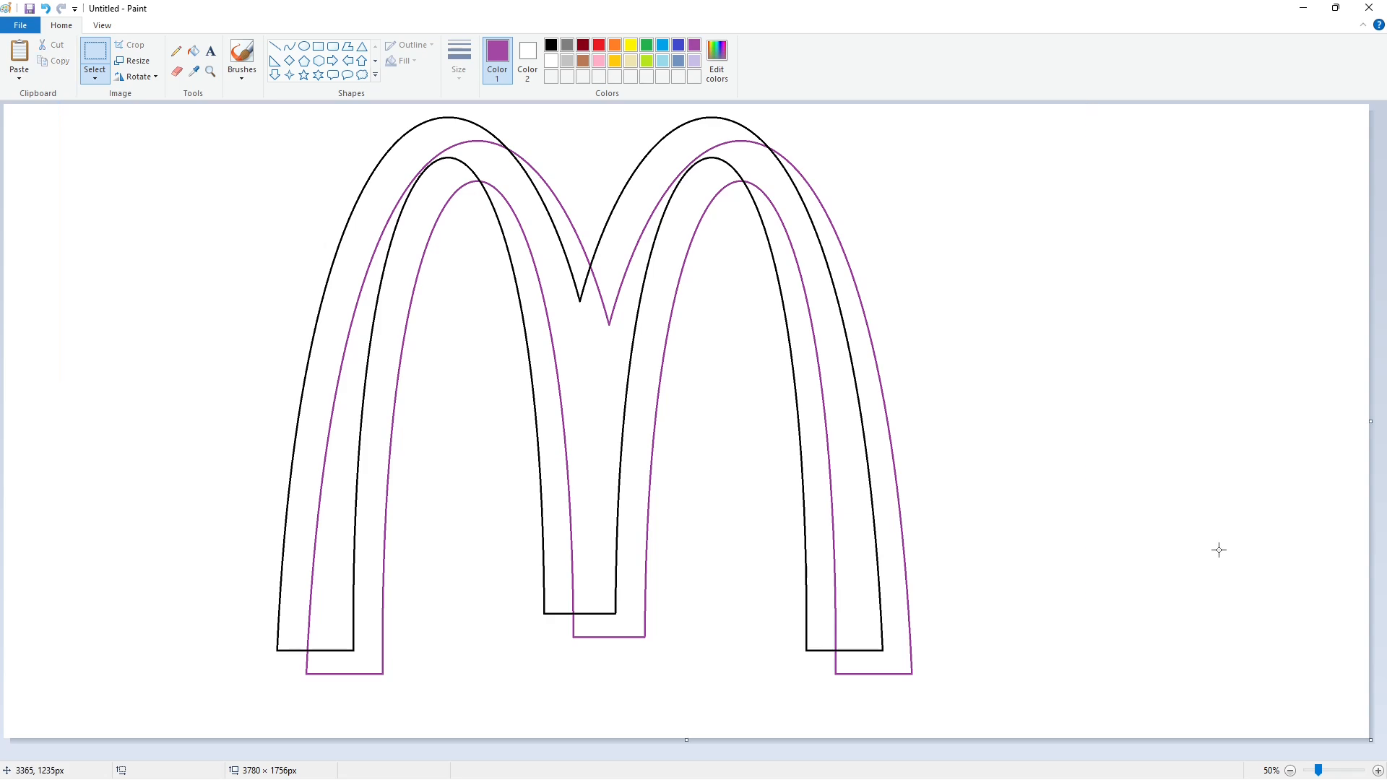
{"action": "left_click", "coordinate": [1342, 767]}
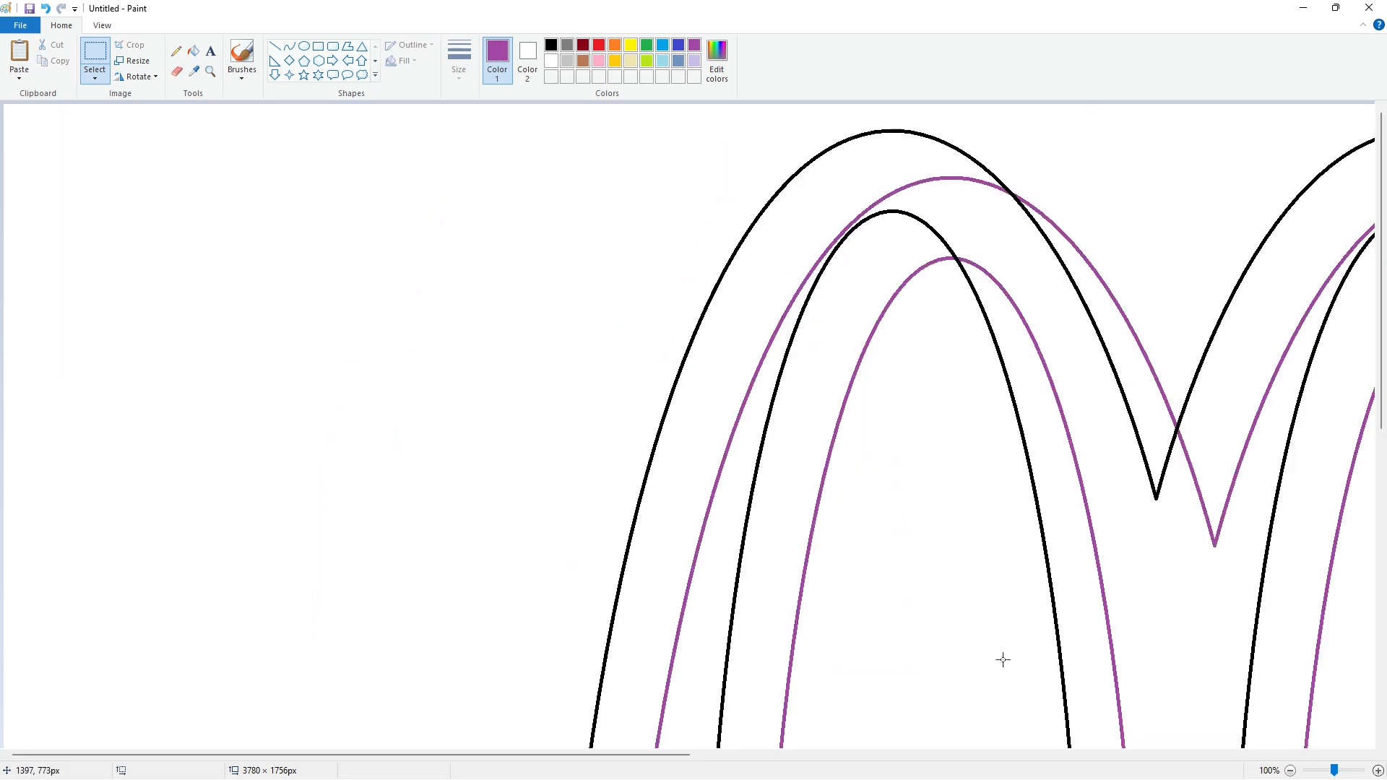
{"action": "scroll", "coordinate": [1000, 660], "scroll_direction": "down", "scroll_amount": 7}
{"action": "left_click", "coordinate": [1290, 769]}
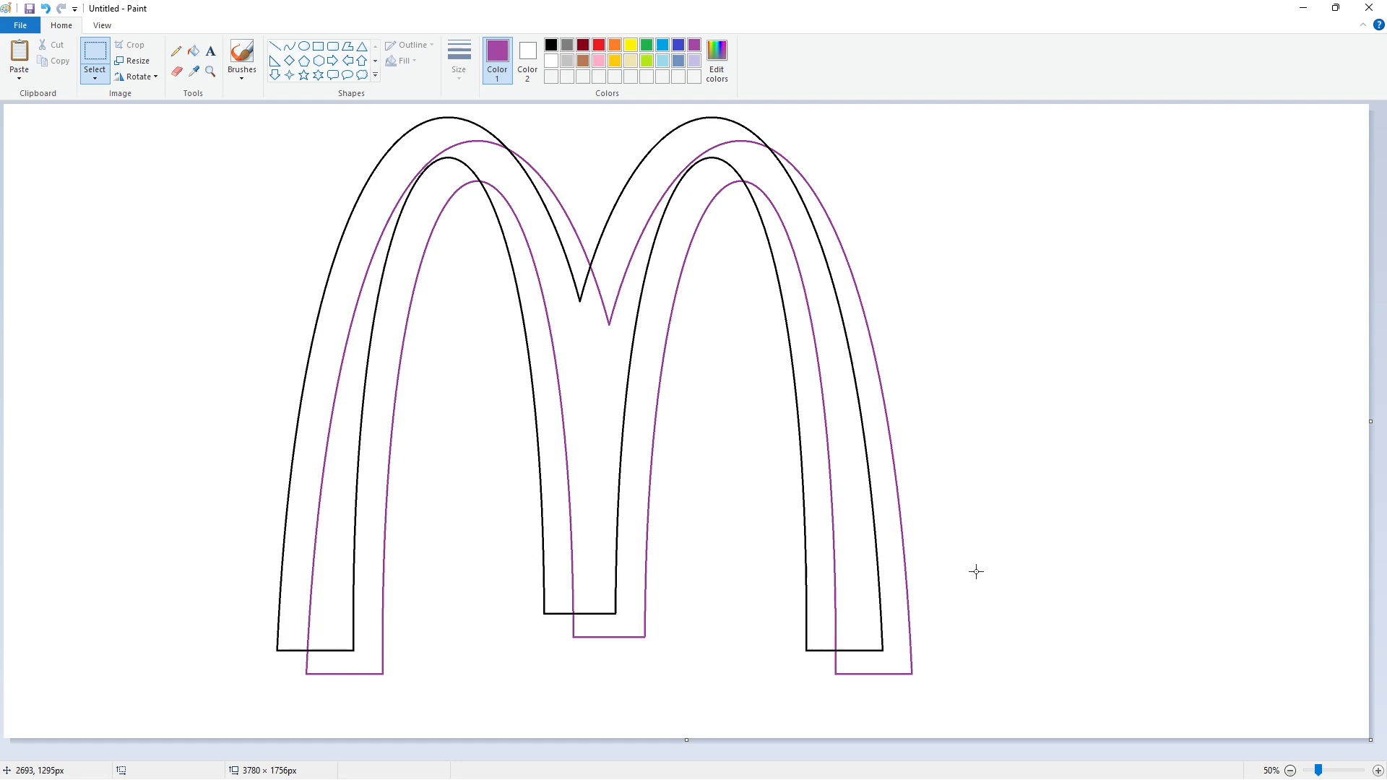
Fill the four shadow areas between the black outline and the purple M with black
{"action": "left_click", "coordinate": [551, 44]}
{"action": "left_click", "coordinate": [193, 50]}
{"action": "left_click", "coordinate": [345, 288]}
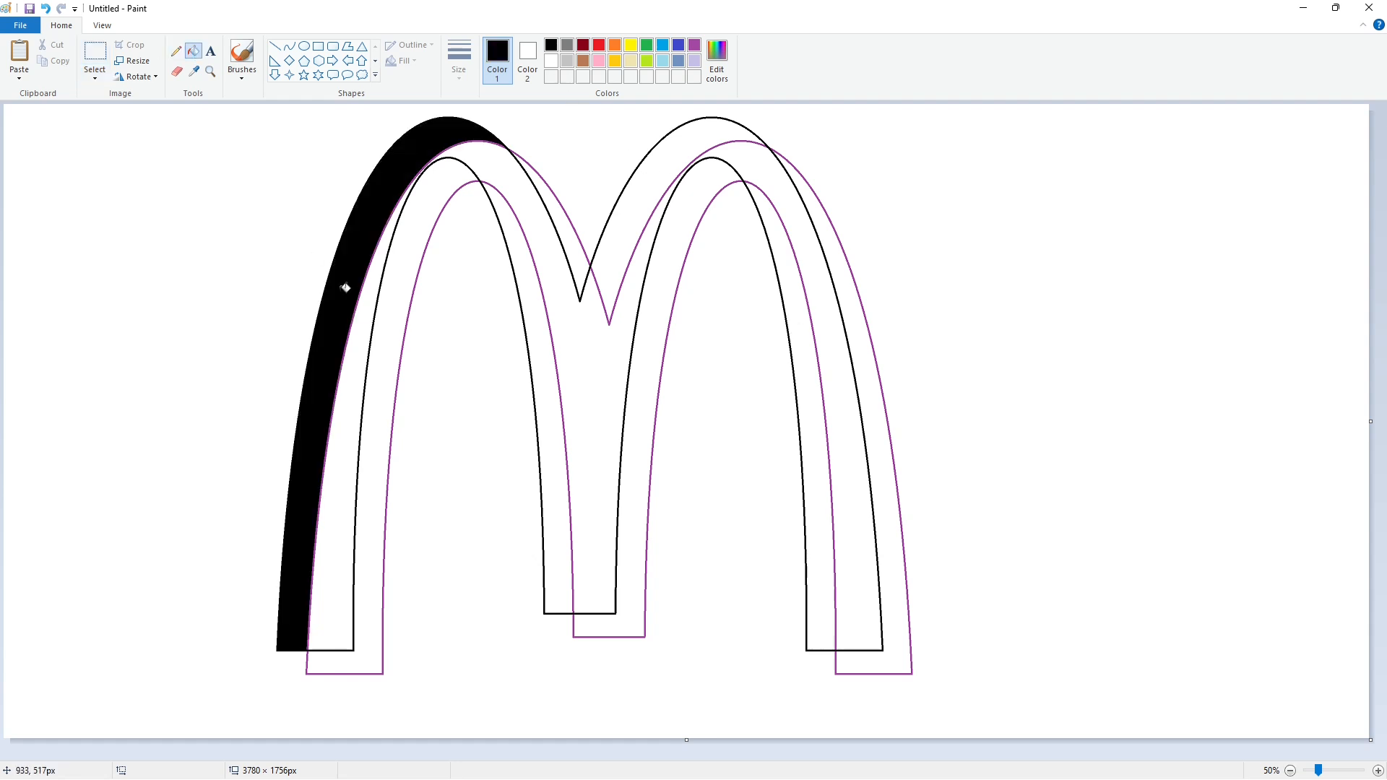
{"action": "left_click", "coordinate": [535, 308]}
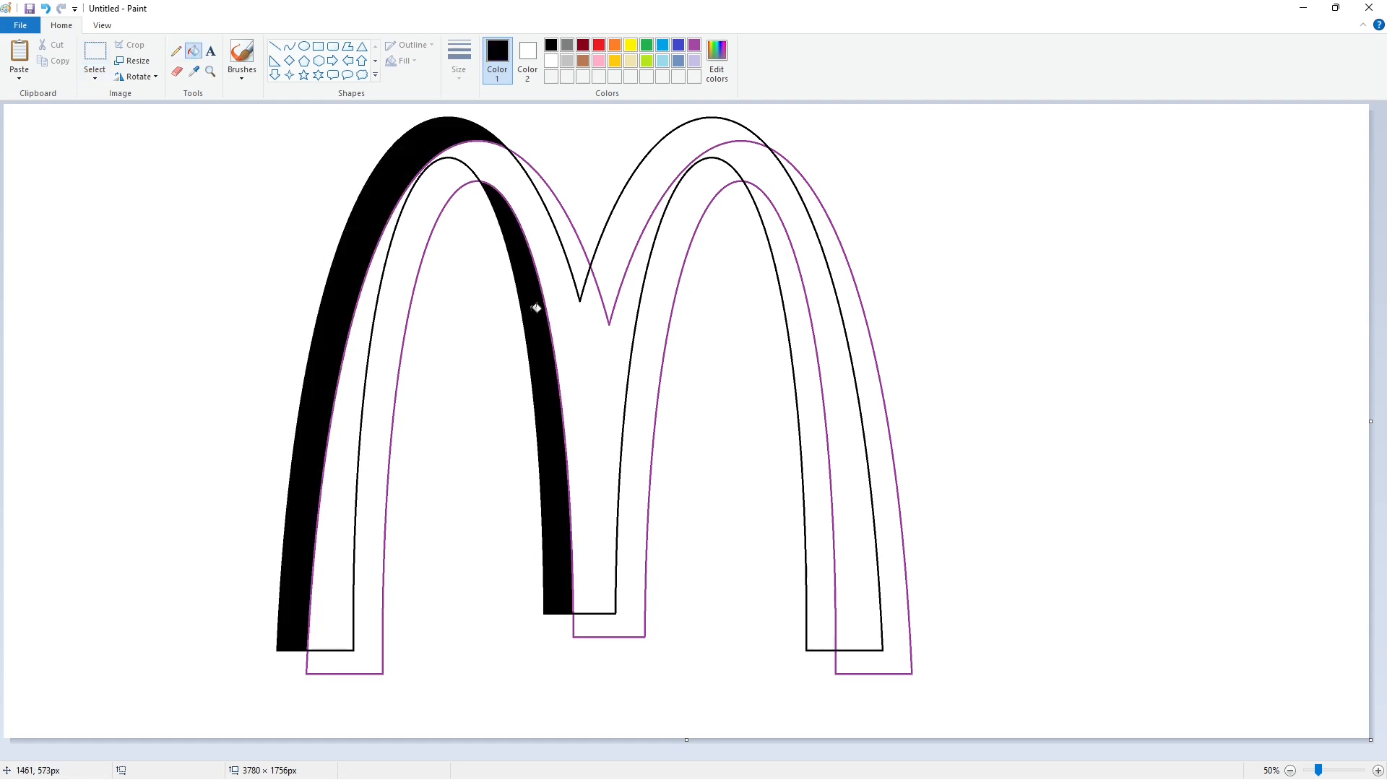
{"action": "left_click", "coordinate": [820, 463]}
{"action": "left_click", "coordinate": [628, 224]}
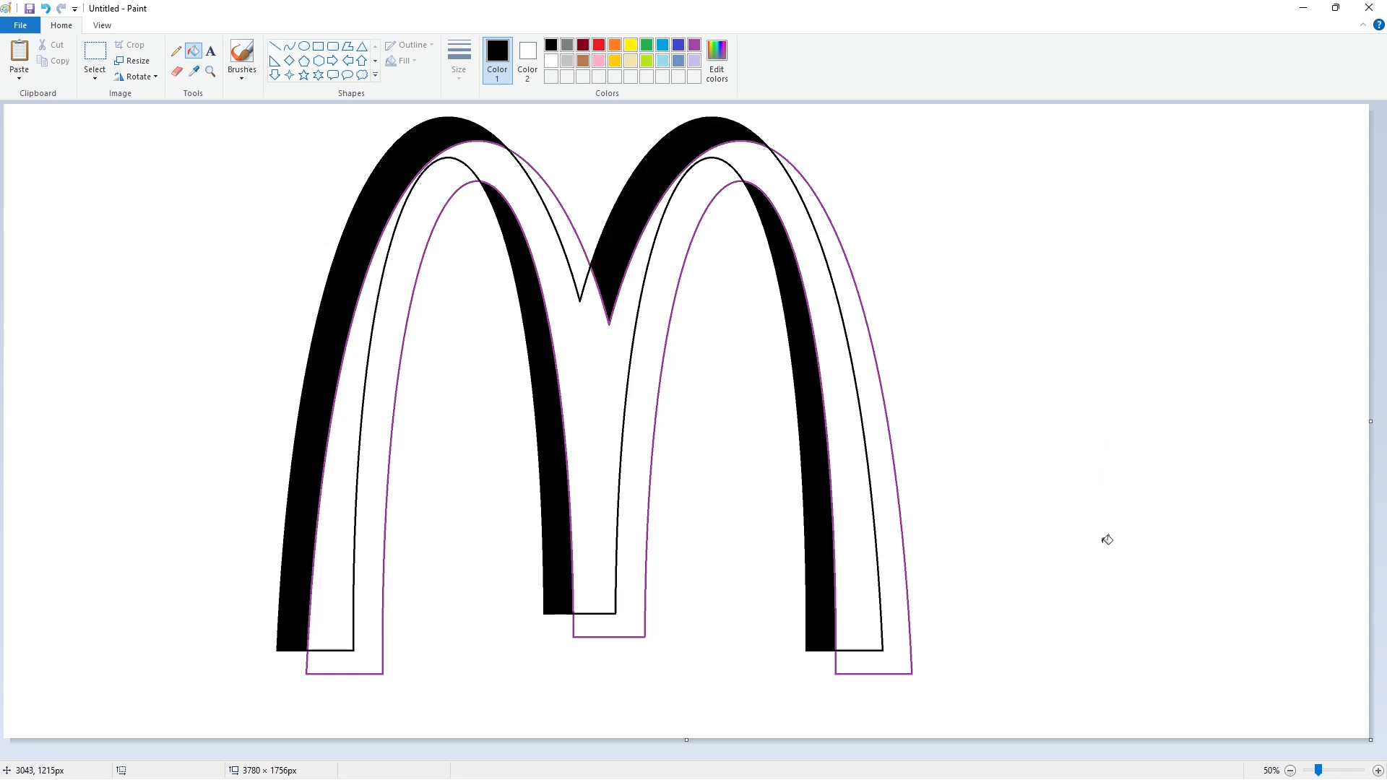
Recolor the connected black outline and shadow areas dark red with the fill tool
{"action": "scroll", "coordinate": [961, 633], "scroll_direction": "up", "scroll_amount": 1, "text": "ctrl"}
{"action": "left_click", "coordinate": [274, 46]}
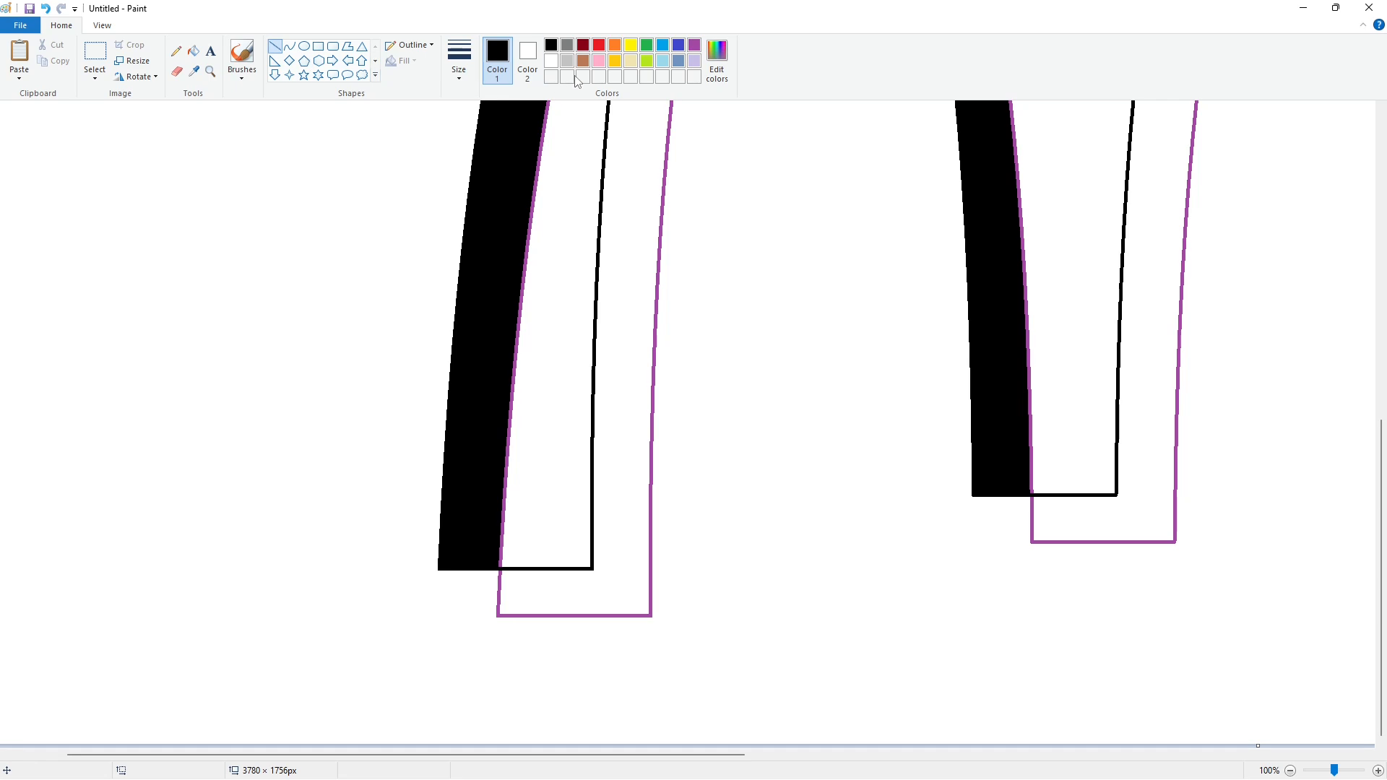
{"action": "left_click", "coordinate": [583, 45]}
{"action": "left_click", "coordinate": [194, 51]}
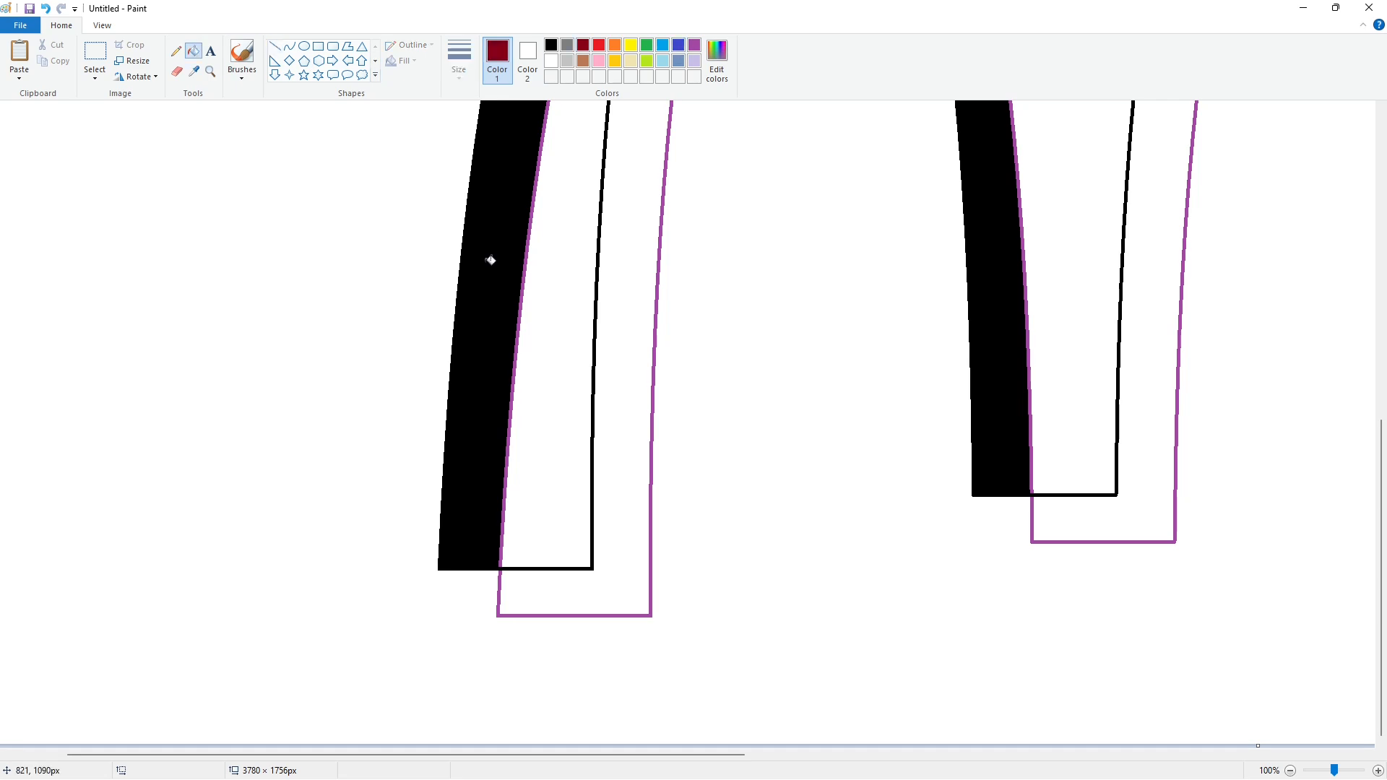
{"action": "left_click", "coordinate": [489, 260]}
Draw a short black line over the purple outline where it meets the bottom of the left leg's shadow
{"action": "scroll", "coordinate": [1022, 526], "scroll_direction": "up", "scroll_amount": 10}
{"action": "left_click_drag", "start_coordinate": [617, 755], "coordinate": [652, 694]}
{"action": "scroll", "coordinate": [648, 653], "scroll_direction": "down", "scroll_amount": 7}
{"action": "scroll", "coordinate": [605, 551], "scroll_direction": "down", "scroll_amount": 3}
{"action": "left_click", "coordinate": [274, 46]}
{"action": "left_click", "coordinate": [551, 45]}
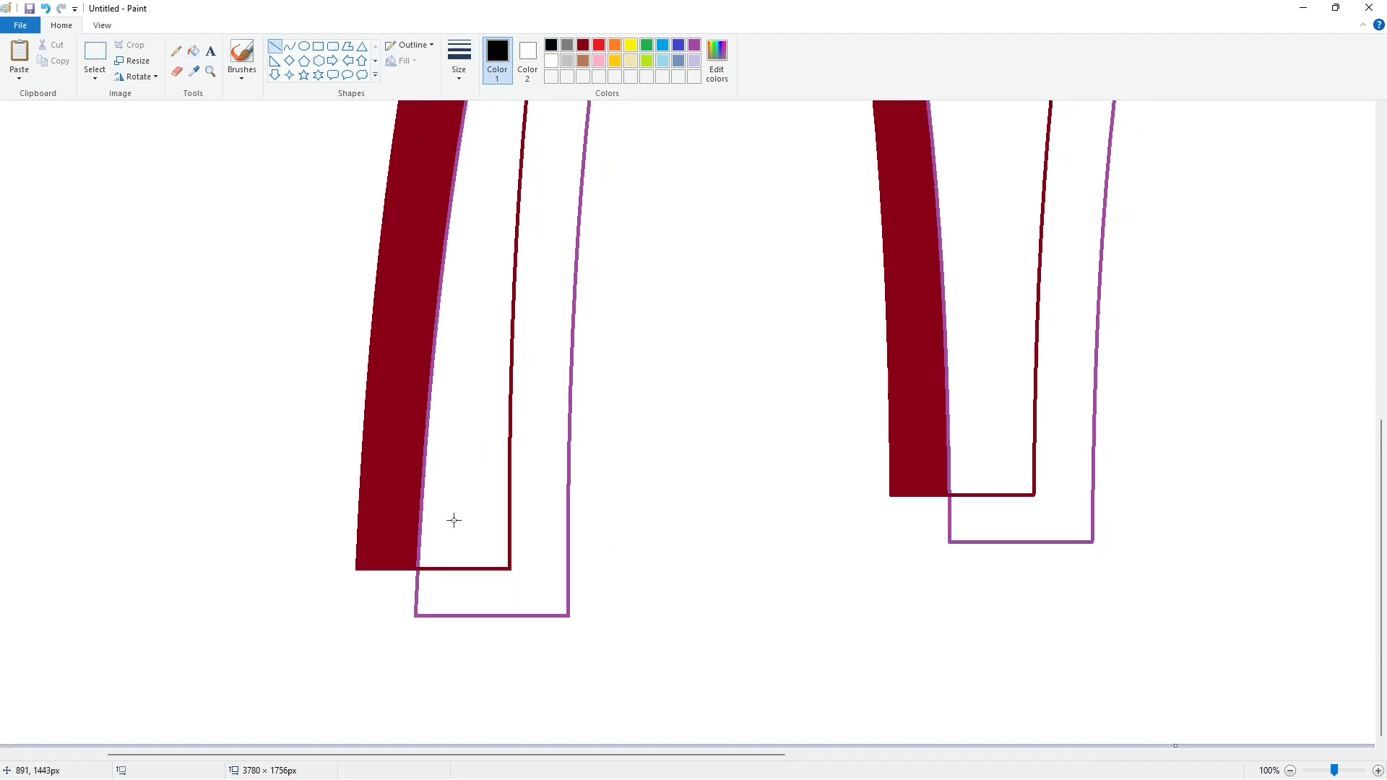
{"action": "left_click_drag", "start_coordinate": [418, 571], "coordinate": [418, 564]}
{"action": "left_click", "coordinate": [484, 521]}
Try a short black line over the outline crossing at the top of the left arch's outer shadow and undo it
{"action": "scroll", "coordinate": [801, 646], "scroll_direction": "up", "scroll_amount": 9}
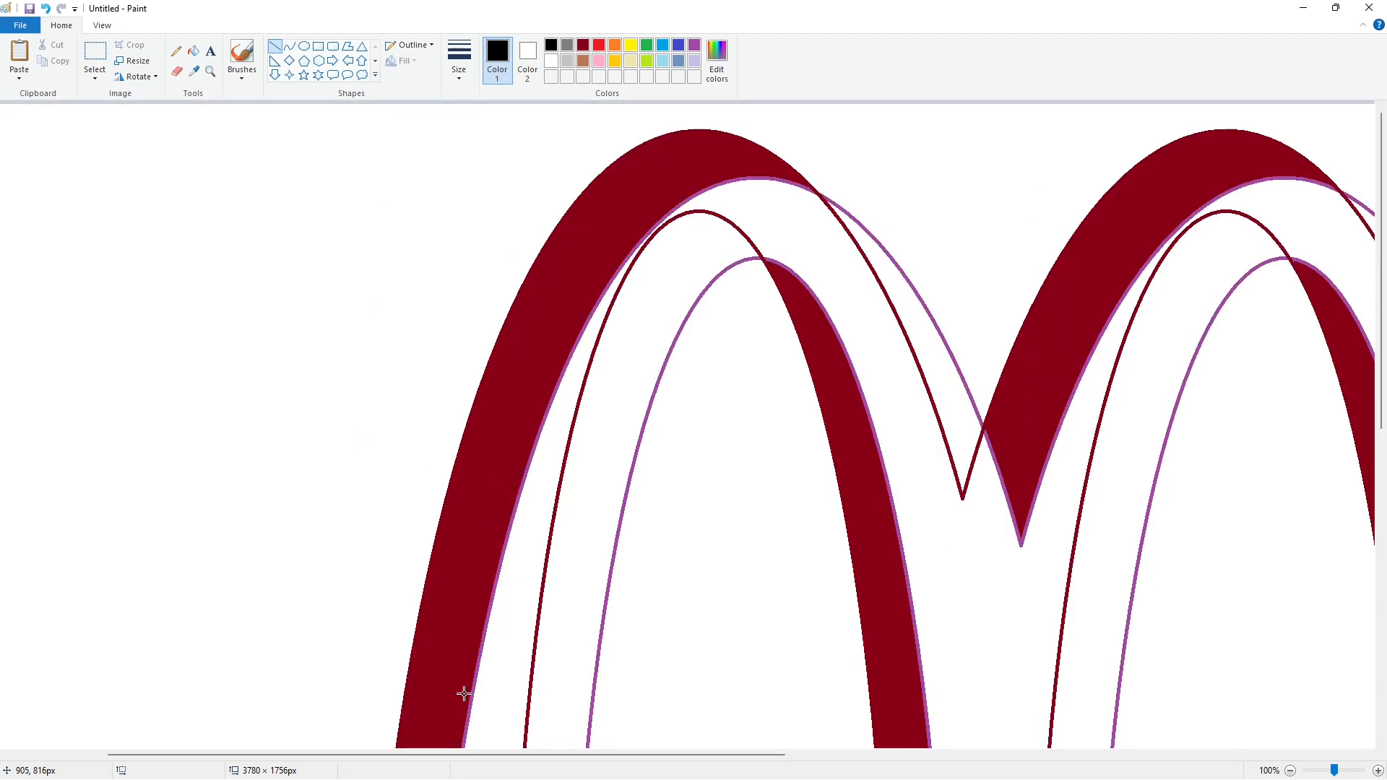
{"action": "scroll", "coordinate": [717, 210], "scroll_direction": "right", "scroll_amount": 2}
{"action": "left_click_drag", "start_coordinate": [684, 190], "coordinate": [693, 195]}
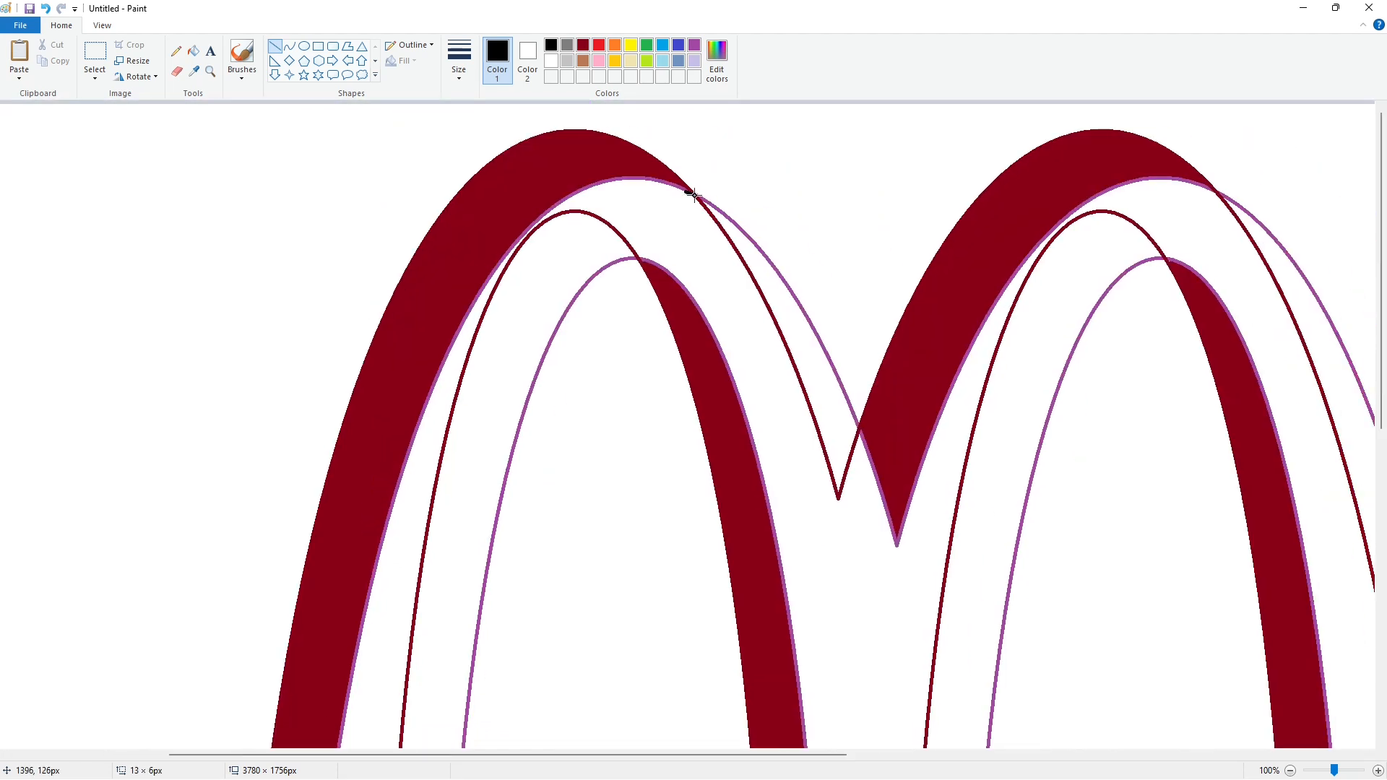
{"action": "left_click", "coordinate": [784, 187]}
{"action": "key", "text": "ctrl+z"}
Draw a short black line in the second-thinnest size over the crossing at the top of the left arch's outer shadow
{"action": "left_click", "coordinate": [459, 65]}
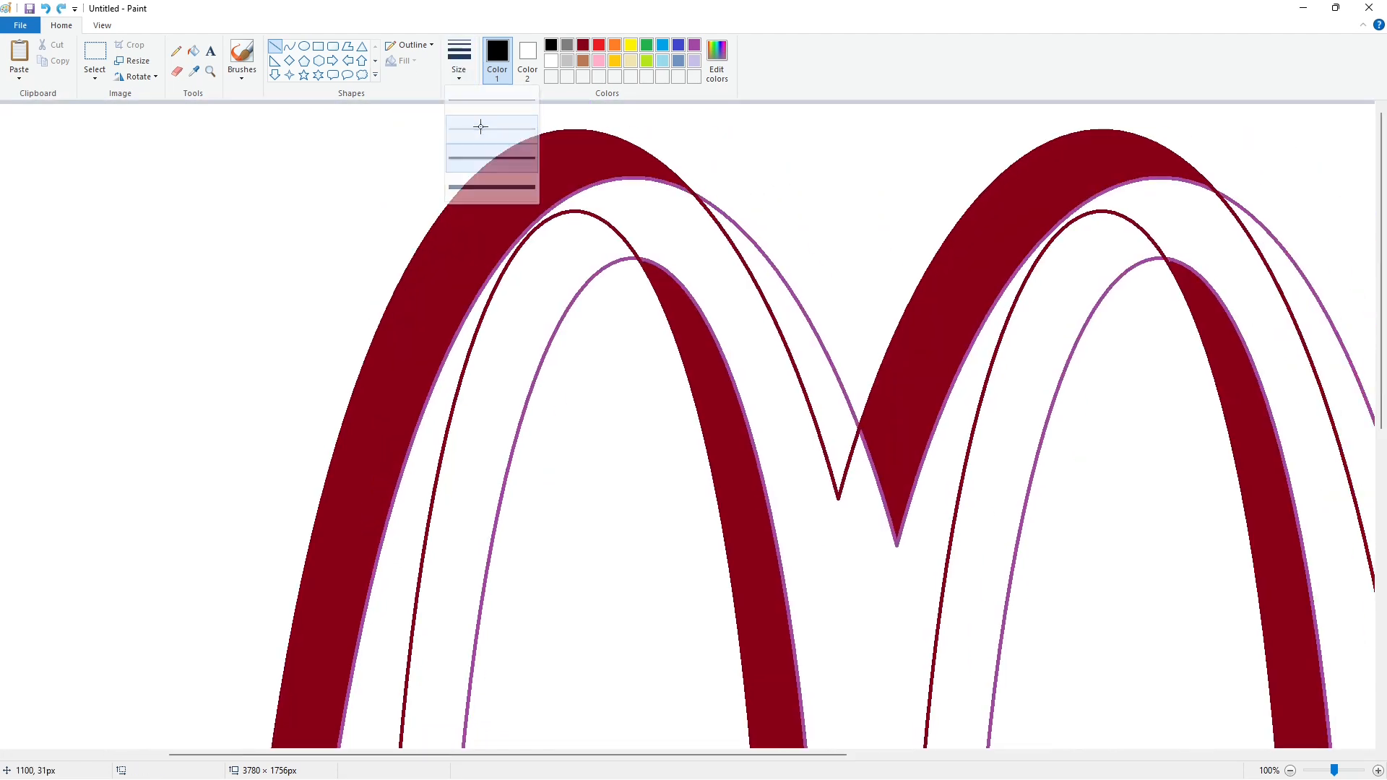
{"action": "left_click", "coordinate": [480, 127]}
{"action": "left_click_drag", "start_coordinate": [683, 190], "coordinate": [694, 195]}
{"action": "left_click", "coordinate": [764, 193]}
Fill the left arch's outer shadow and its bordering purple edge with black
{"action": "left_click", "coordinate": [193, 51]}
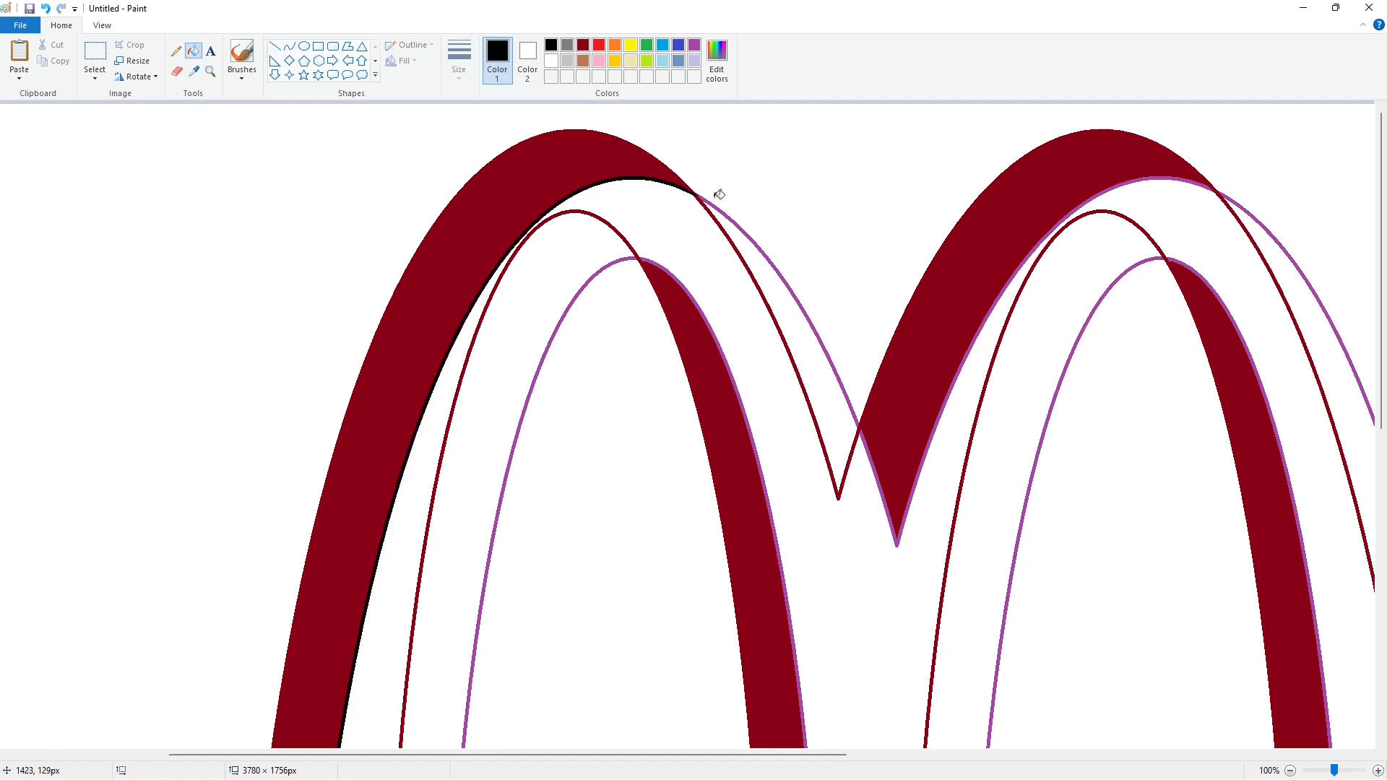
{"action": "left_click", "coordinate": [676, 185]}
{"action": "scroll", "coordinate": [756, 397], "scroll_direction": "down", "scroll_amount": 5}
{"action": "left_click", "coordinate": [176, 50]}
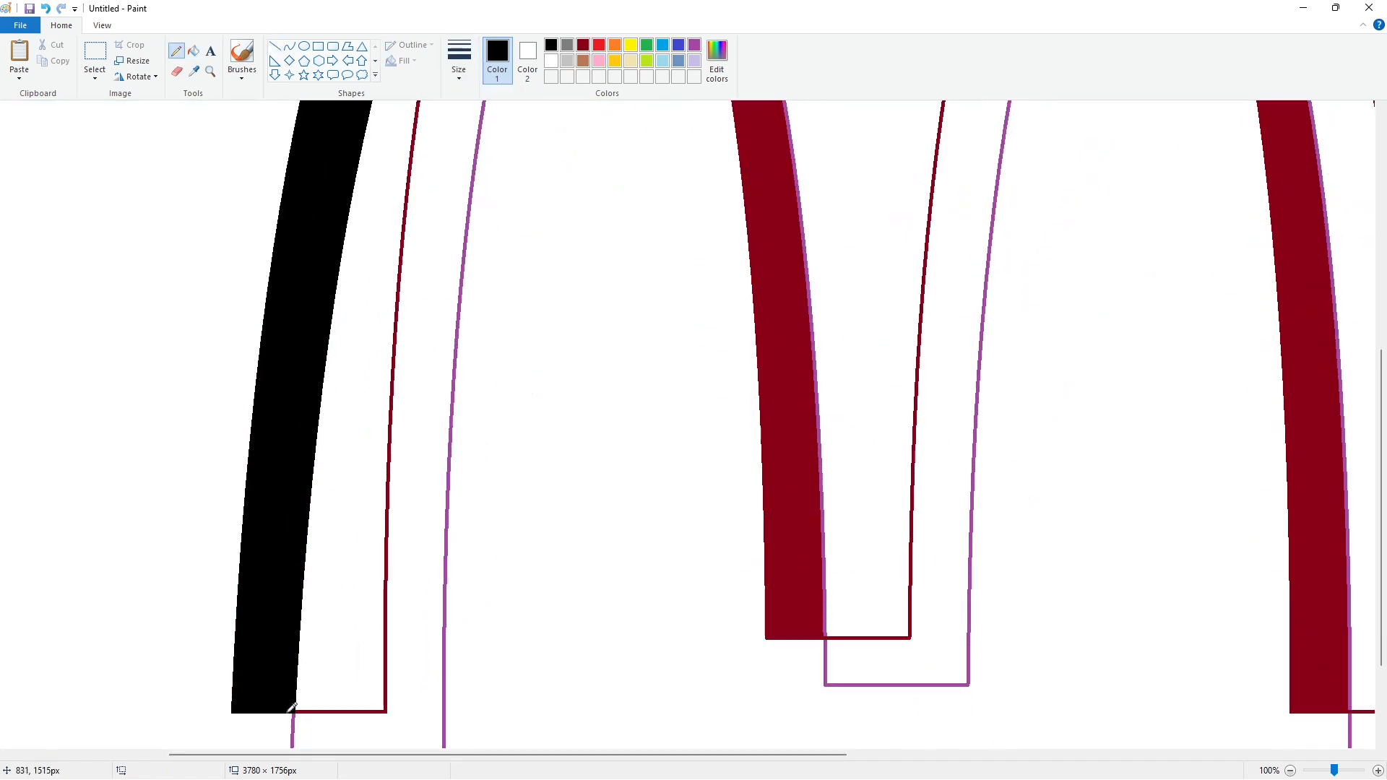
{"action": "scroll", "coordinate": [755, 668], "scroll_direction": "up", "scroll_amount": 5}
Separate the left arch's inner shadow edge with short black lines at its upper crossing and at the middle leg's base
{"action": "scroll", "coordinate": [755, 668], "scroll_direction": "right", "scroll_amount": 3}
{"action": "left_click", "coordinate": [289, 45]}
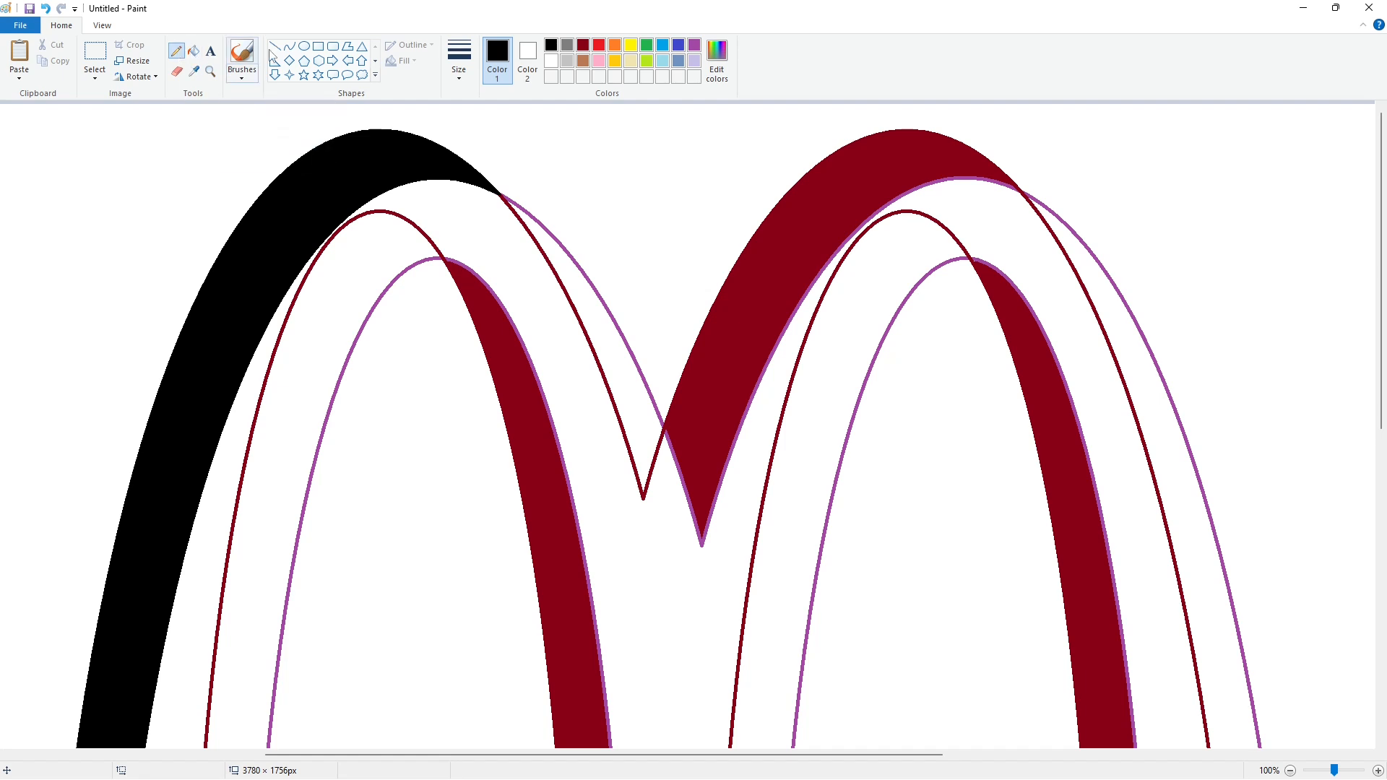
{"action": "left_click", "coordinate": [459, 65]}
{"action": "left_click", "coordinate": [479, 145]}
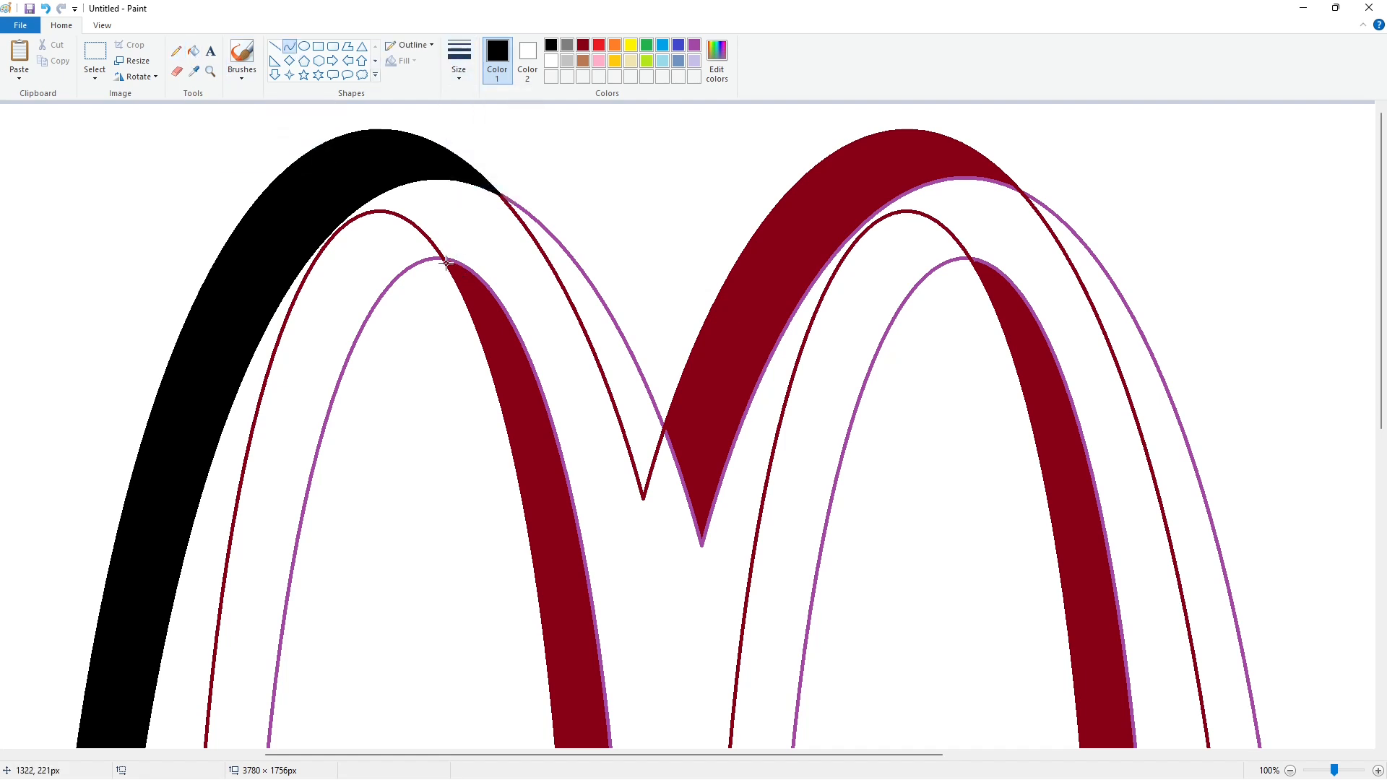
{"action": "left_click", "coordinate": [275, 46]}
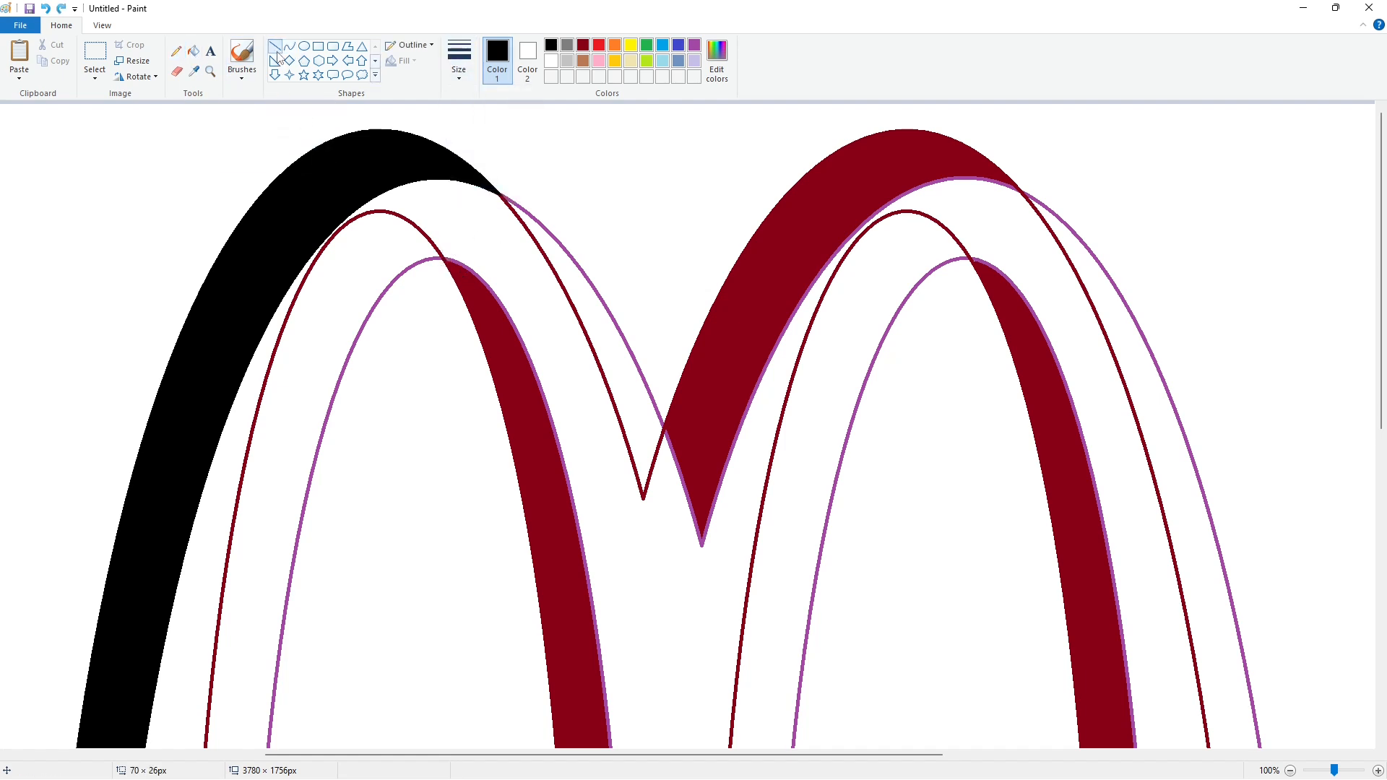
{"action": "scroll", "coordinate": [518, 254], "scroll_direction": "down", "scroll_amount": 10}
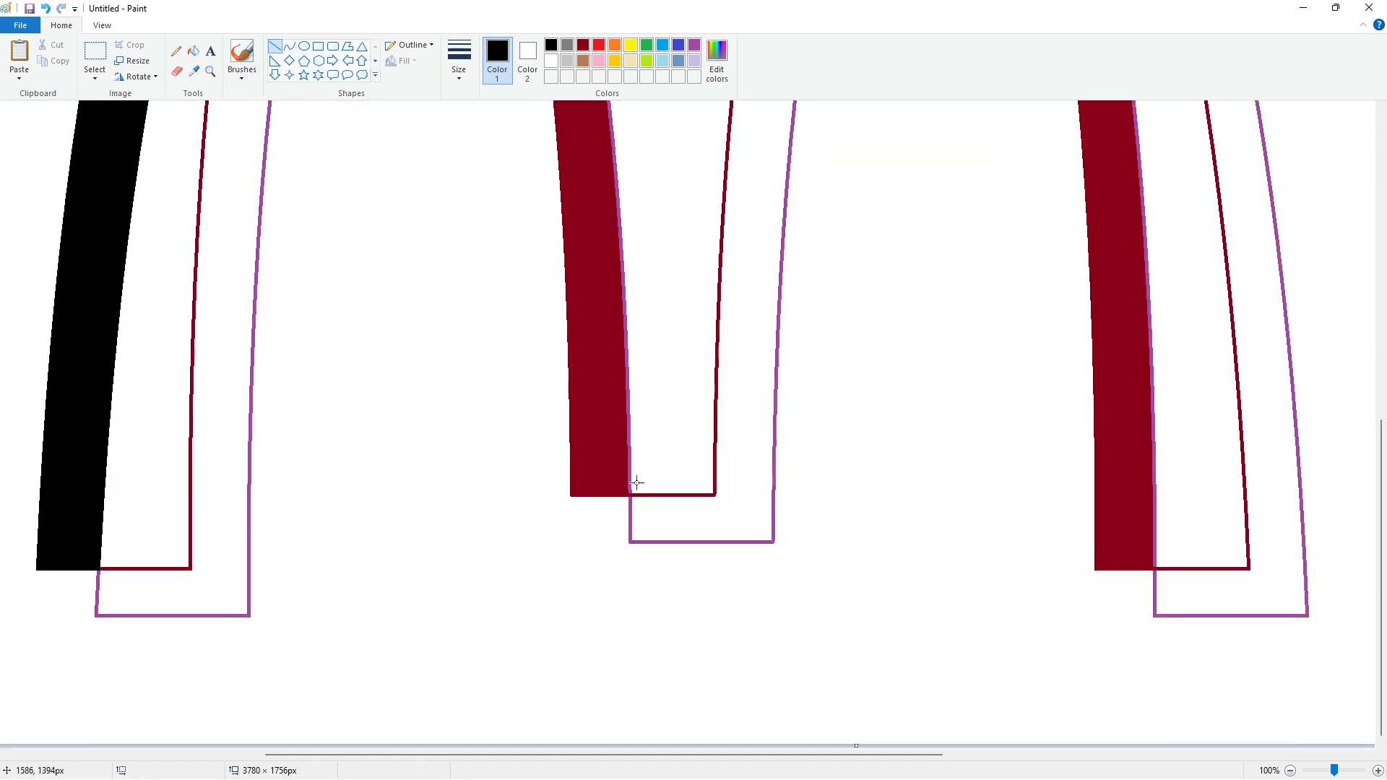
{"action": "left_click_drag", "start_coordinate": [630, 490], "coordinate": [630, 494]}
{"action": "left_click", "coordinate": [686, 455]}
{"action": "left_click", "coordinate": [685, 458]}
Fill the left arch's inner shadow and its bordering purple edge with black
{"action": "left_click", "coordinate": [194, 51]}
{"action": "left_click", "coordinate": [621, 249]}
{"action": "scroll", "coordinate": [653, 289], "scroll_direction": "up", "scroll_amount": 10}
{"action": "left_click", "coordinate": [511, 354]}
{"action": "left_click", "coordinate": [176, 51]}
{"action": "left_click", "coordinate": [461, 75]}
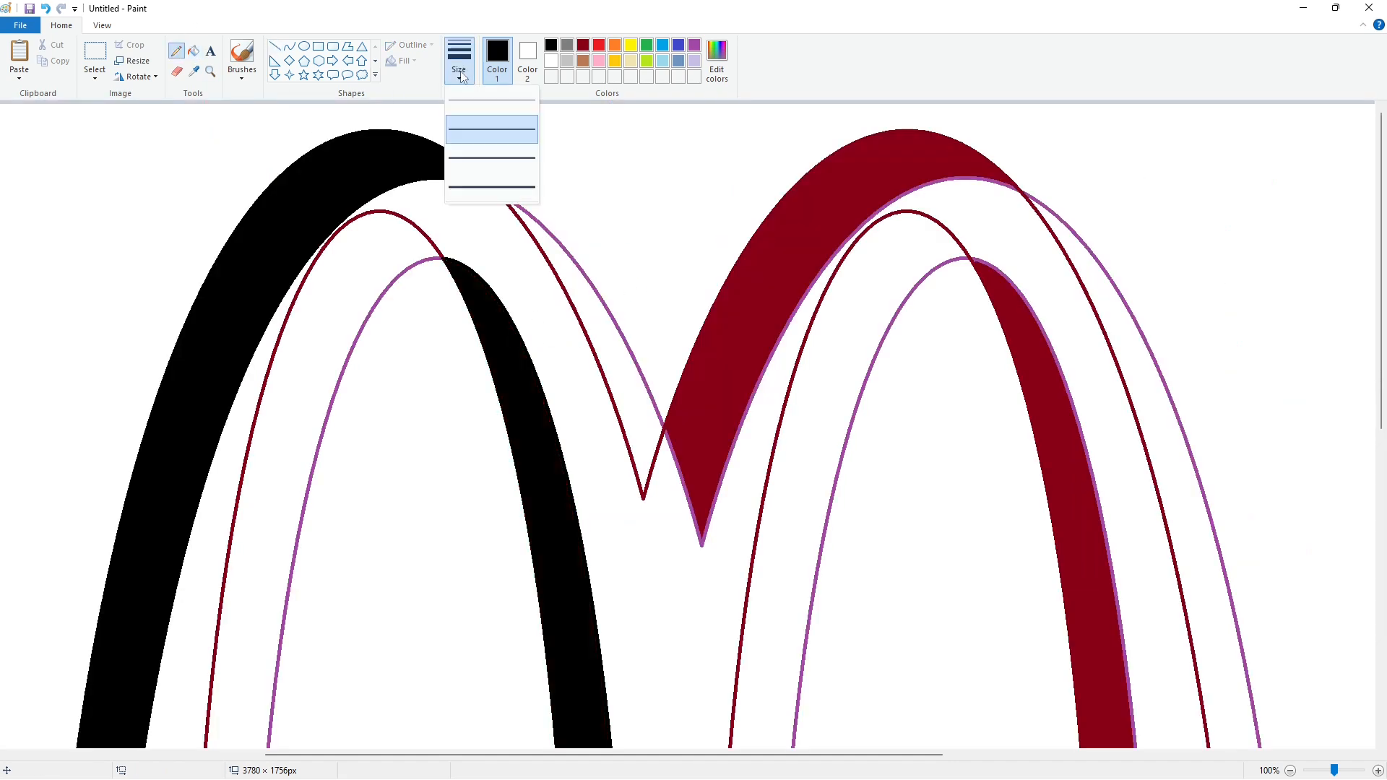
{"action": "left_click", "coordinate": [473, 187]}
{"action": "scroll", "coordinate": [584, 314], "scroll_direction": "down", "scroll_amount": 10}
Close the crossing at the top of the right arch's outer shadow with a short second-thinnest black line and fill that shadow black
{"action": "left_click_drag", "start_coordinate": [549, 755], "coordinate": [717, 755]}
{"action": "scroll", "coordinate": [674, 617], "scroll_direction": "up", "scroll_amount": 10}
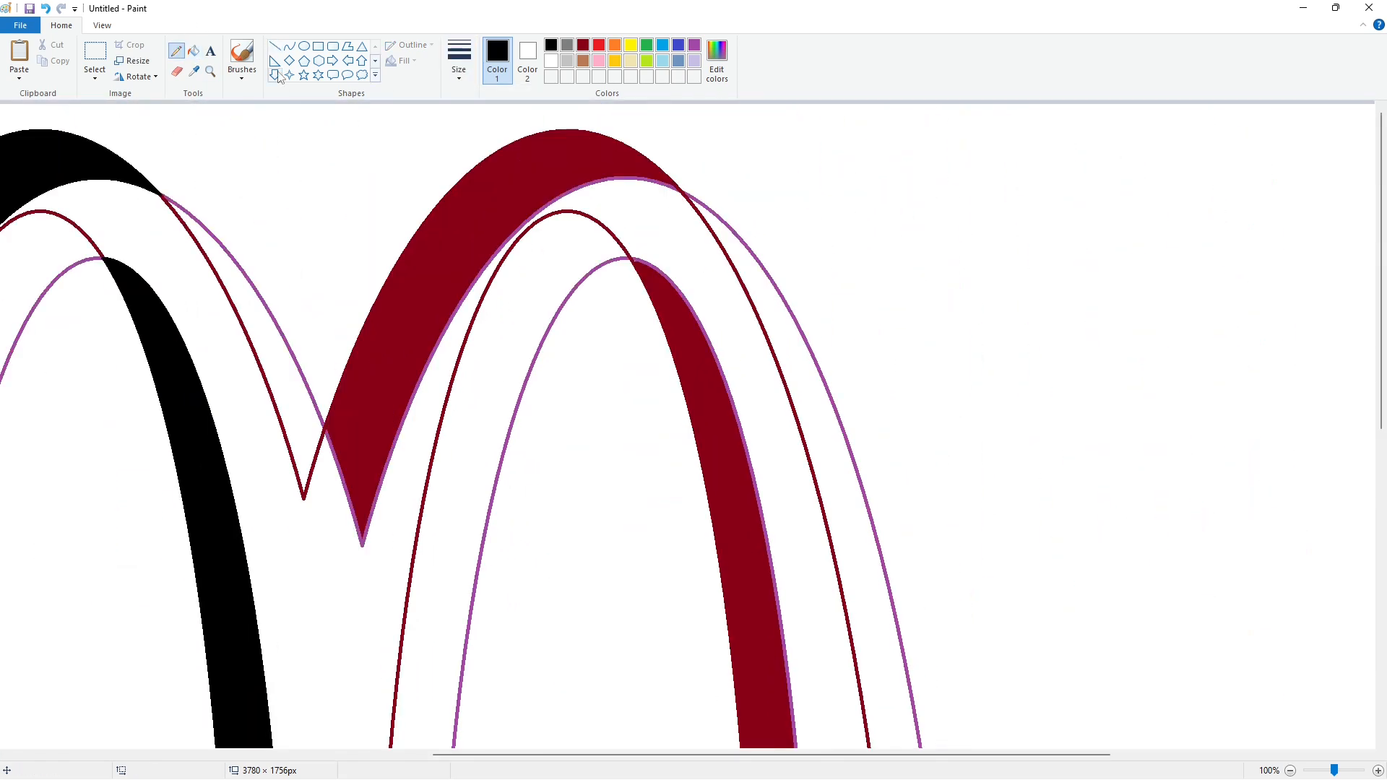
{"action": "left_click", "coordinate": [274, 46]}
{"action": "left_click", "coordinate": [459, 57]}
{"action": "left_click", "coordinate": [487, 127]}
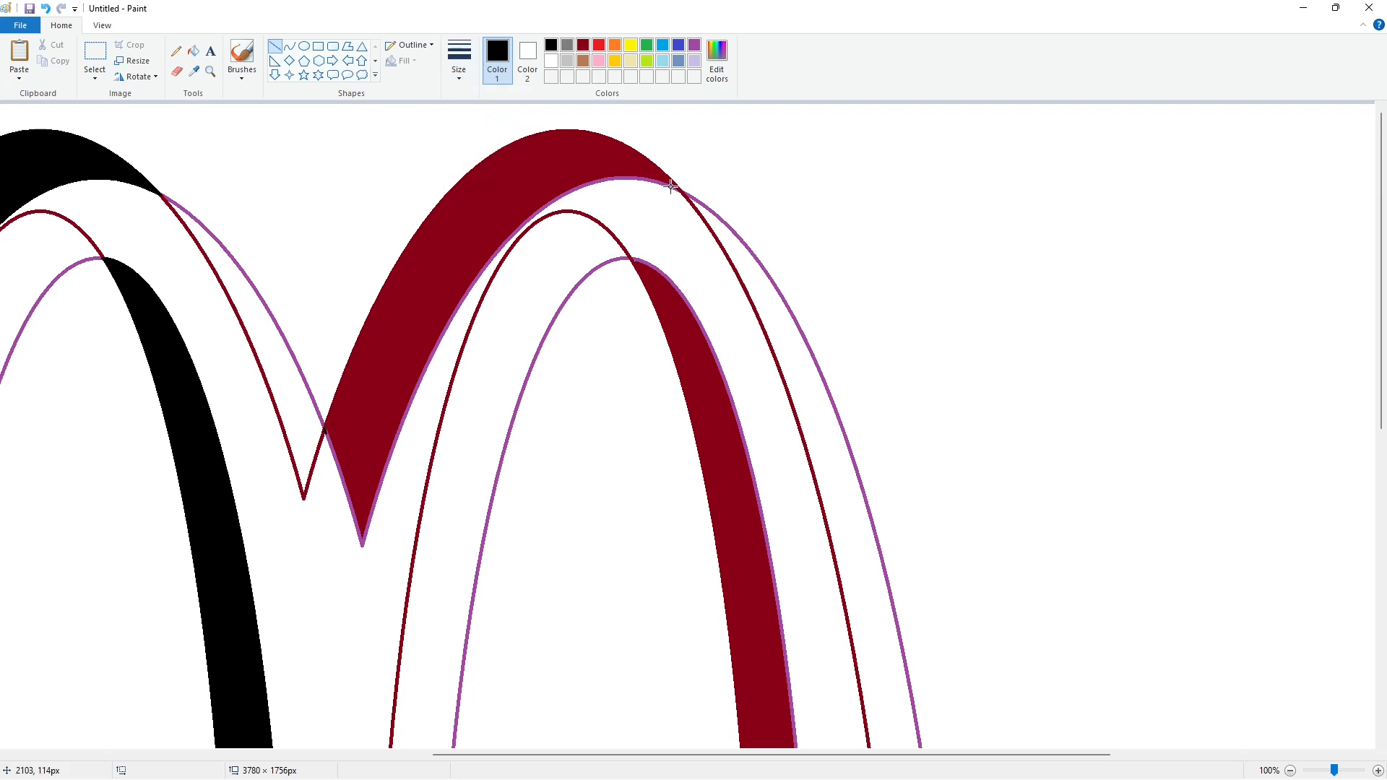
{"action": "left_click", "coordinate": [193, 51]}
{"action": "left_click", "coordinate": [478, 257]}
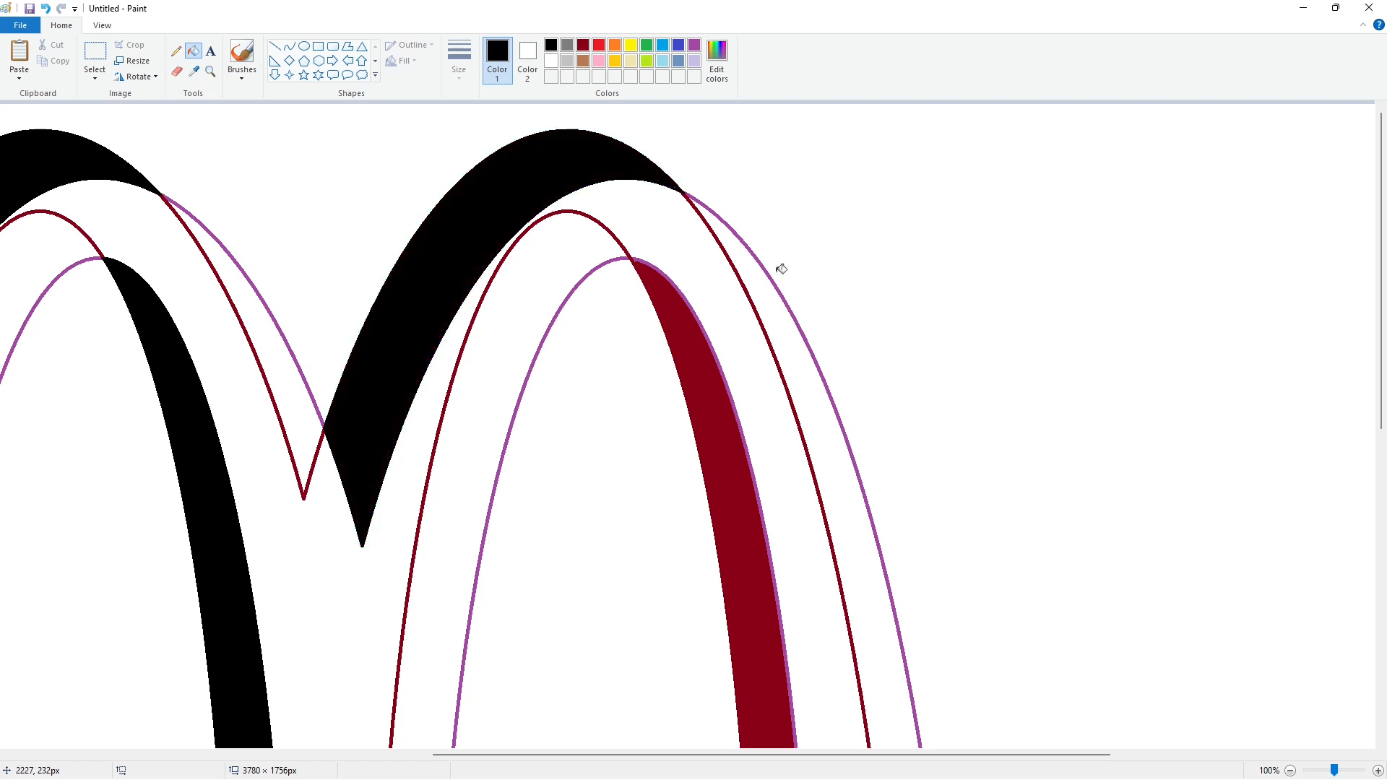
Separate the right arch's inner shadow edge with a short black line at the leg's base crossing and fill the shadow and its purple edge black
{"action": "left_click", "coordinate": [175, 51]}
{"action": "left_click", "coordinate": [275, 46]}
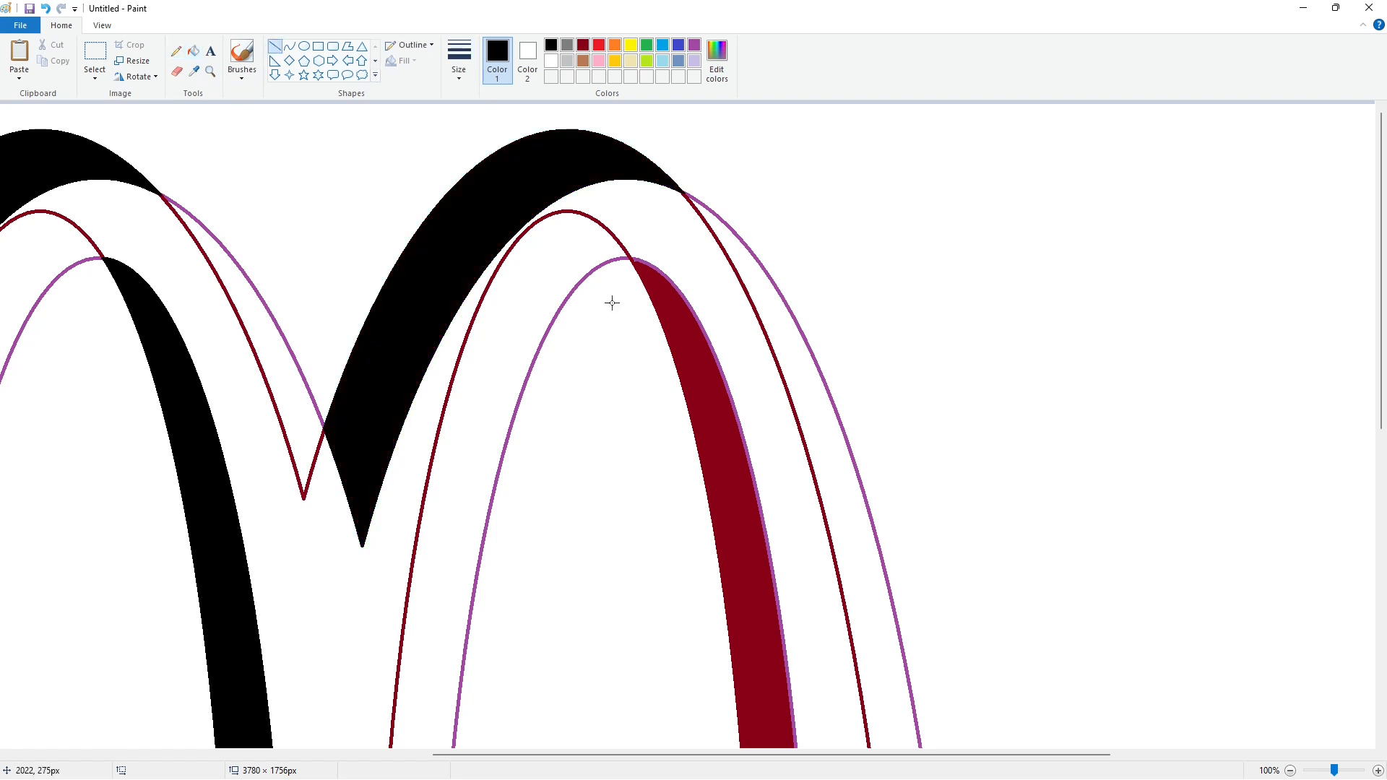
{"action": "scroll", "coordinate": [879, 415], "scroll_direction": "down", "scroll_amount": 10}
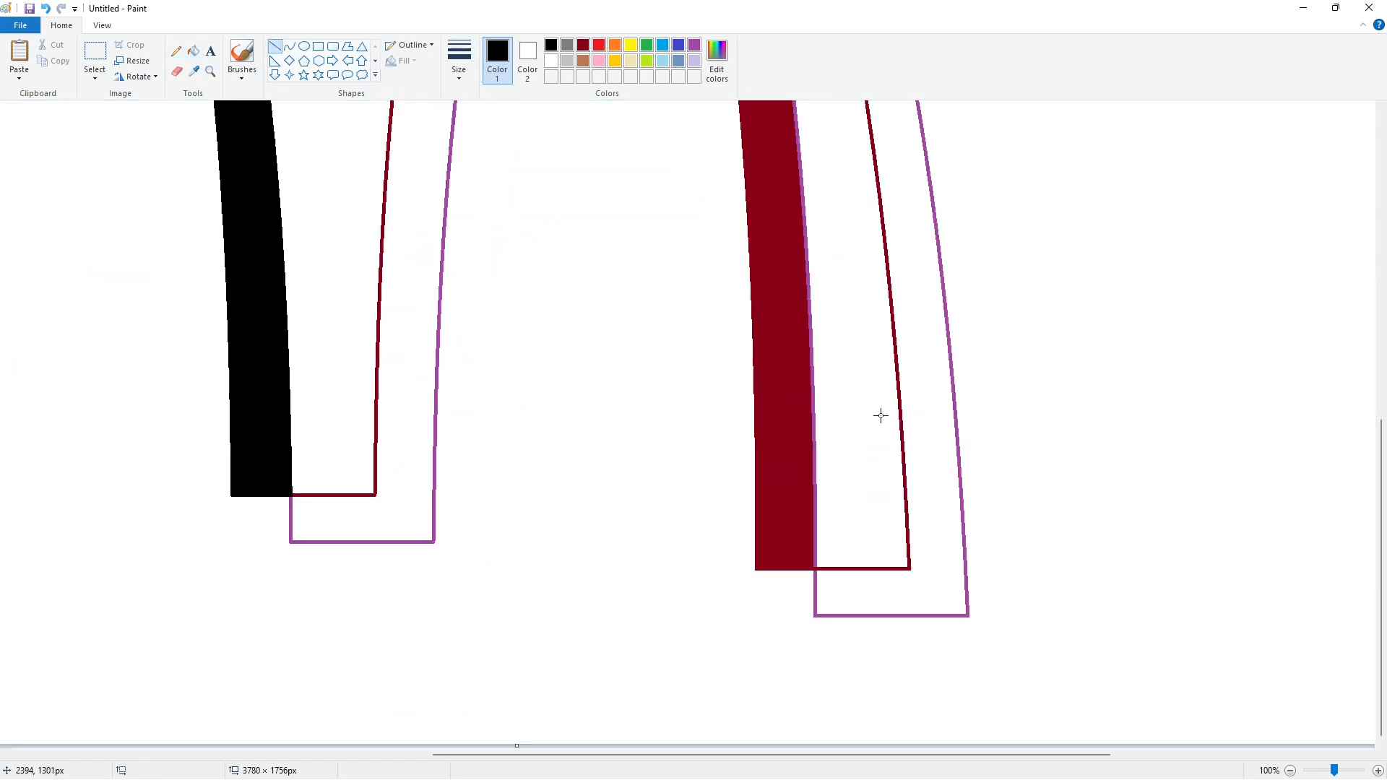
{"action": "left_click_drag", "start_coordinate": [808, 564], "coordinate": [815, 569]}
{"action": "scroll", "coordinate": [816, 377], "scroll_direction": "up", "scroll_amount": 10}
{"action": "left_click", "coordinate": [176, 50]}
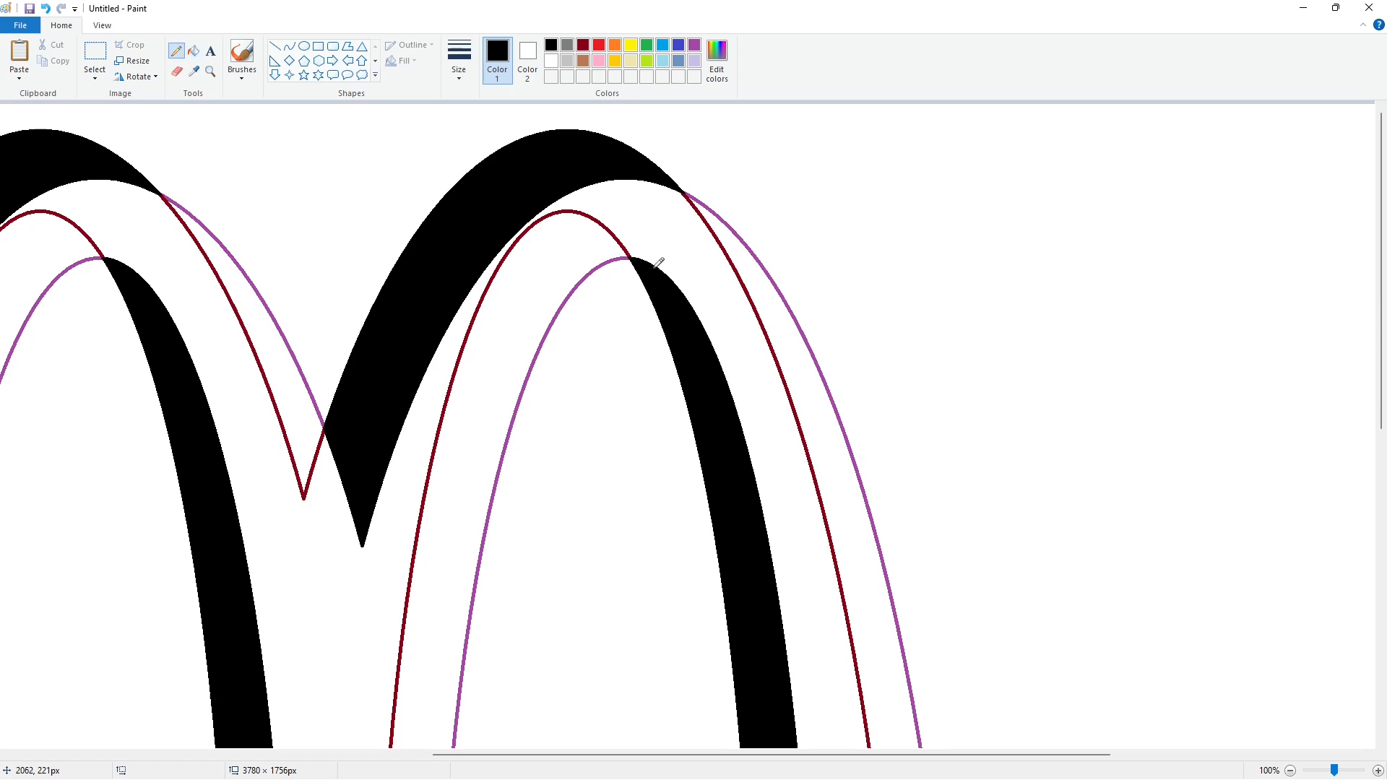
Inspect the black shadow bands and colored outlines from the arch tops down to the leg bases
{"action": "left_click", "coordinate": [1290, 772]}
{"action": "left_click", "coordinate": [1378, 771]}
{"action": "left_click_drag", "start_coordinate": [519, 764], "coordinate": [595, 764]}
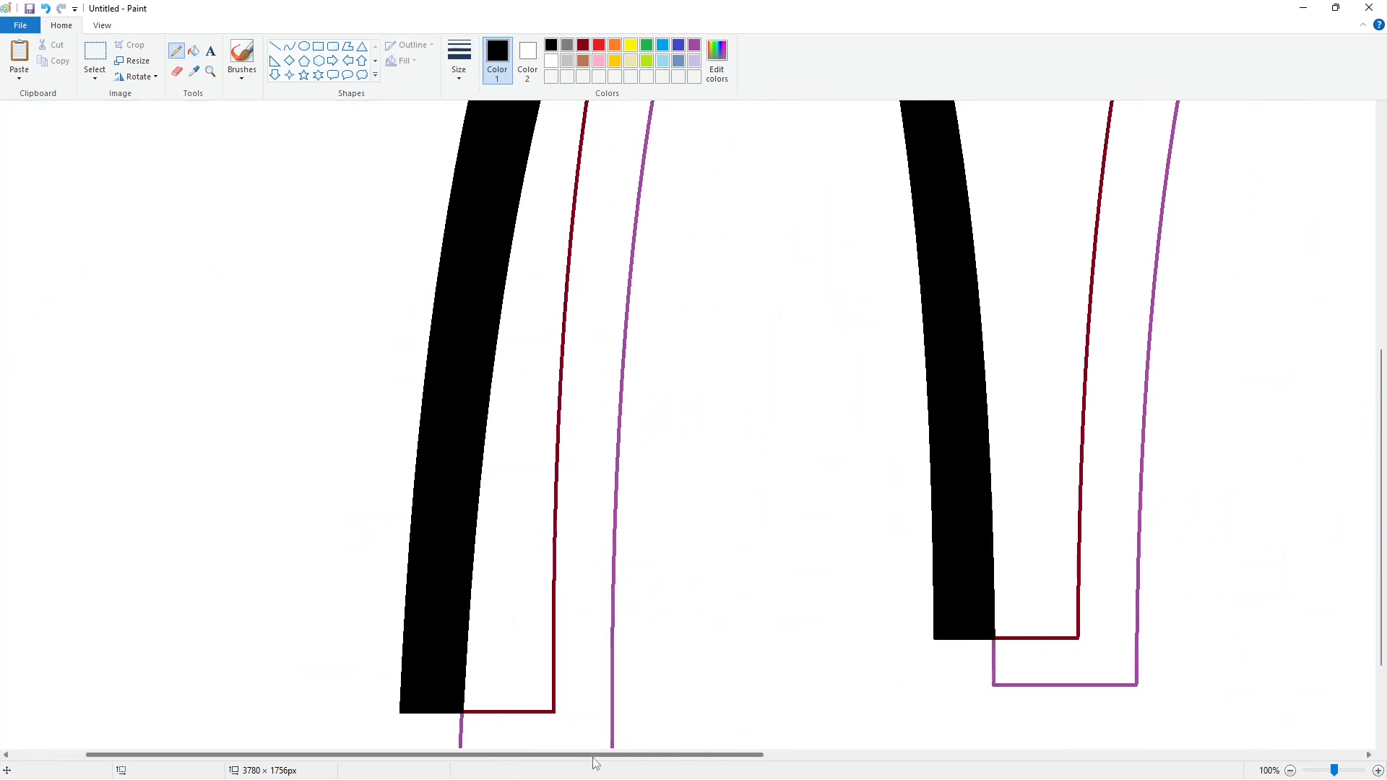
{"action": "scroll", "coordinate": [698, 626], "scroll_direction": "up", "scroll_amount": 6}
{"action": "scroll", "coordinate": [910, 340], "scroll_direction": "down", "scroll_amount": 6}
{"action": "scroll", "coordinate": [950, 426], "scroll_direction": "up", "scroll_amount": 6}
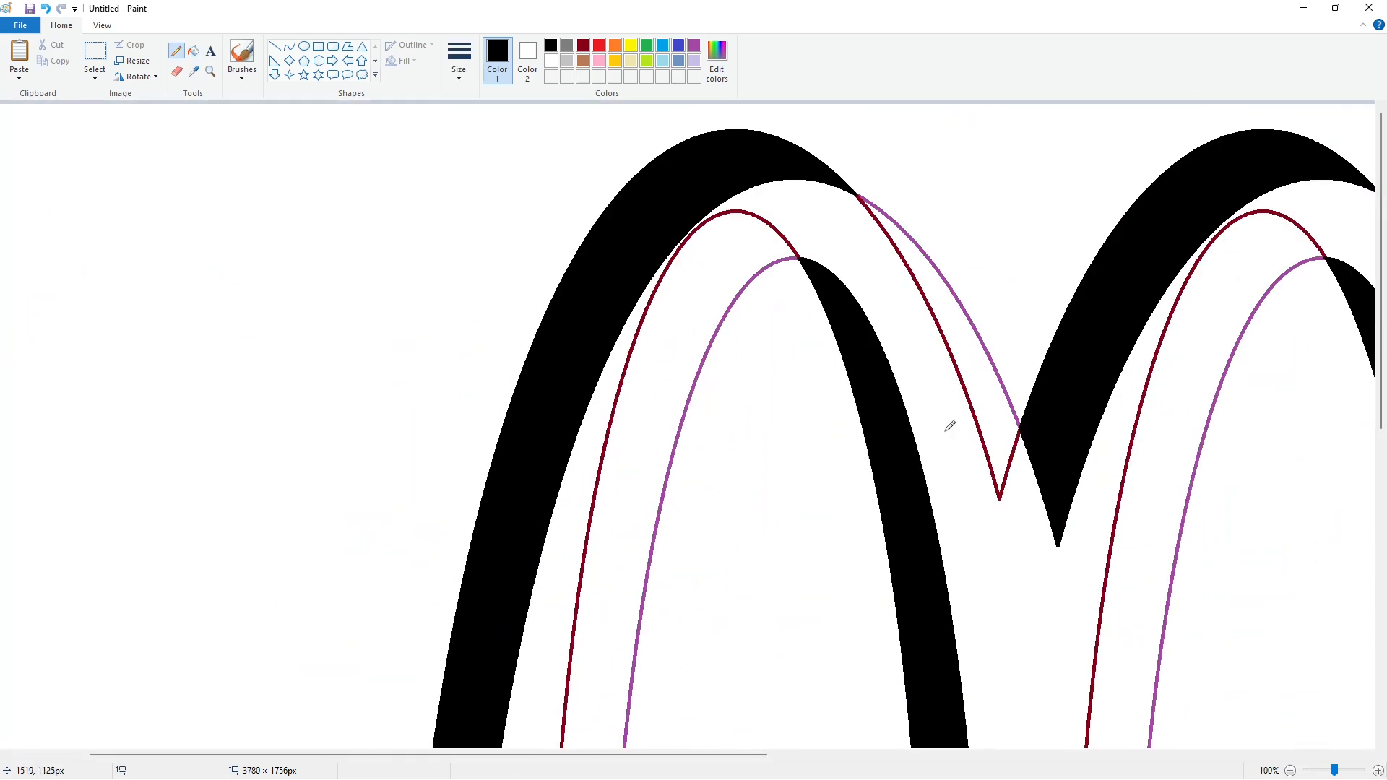
{"action": "scroll", "coordinate": [949, 426], "scroll_direction": "down", "scroll_amount": 6}
{"action": "scroll", "coordinate": [642, 754], "scroll_direction": "right", "scroll_amount": 5}
{"action": "scroll", "coordinate": [647, 557], "scroll_direction": "up", "scroll_amount": 6}
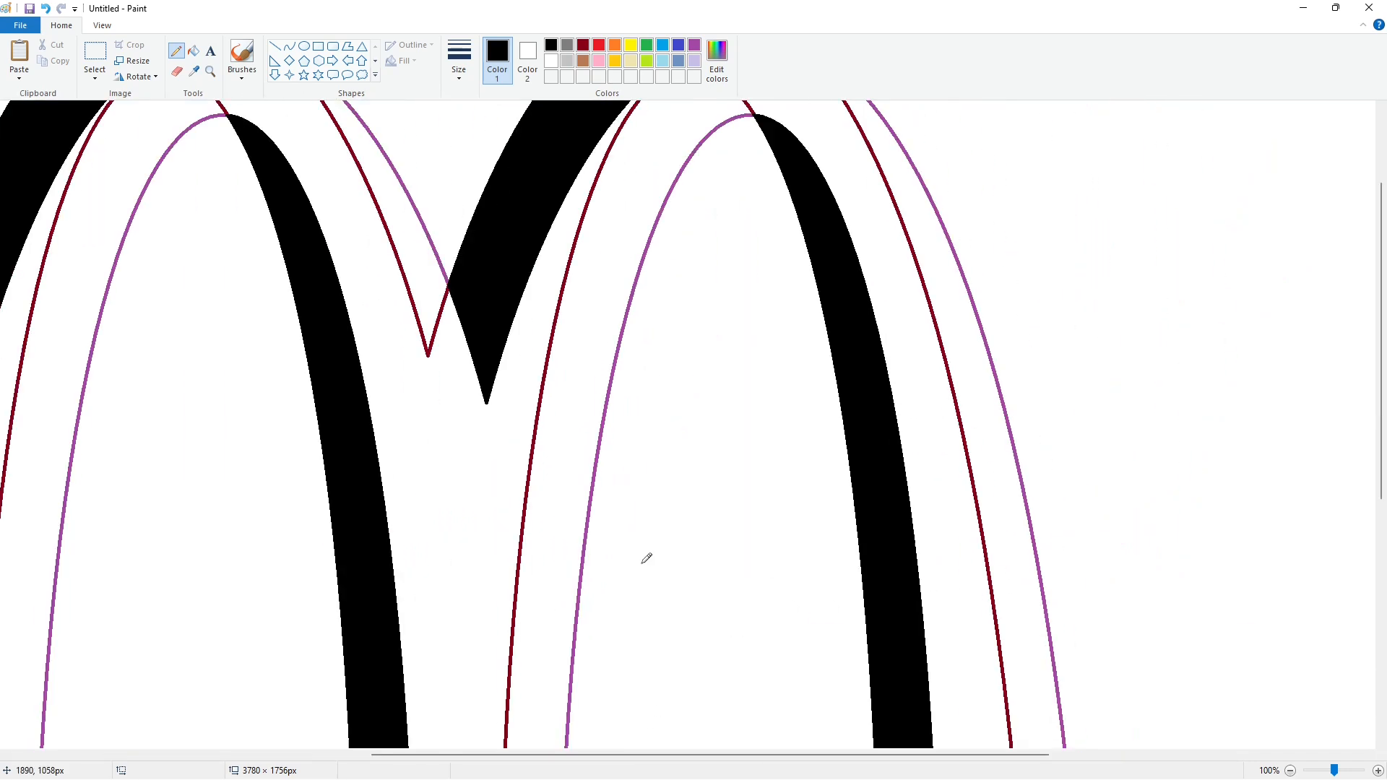
Fill the overlapping M area between the dark red and purple outlines with dark red
{"action": "left_click", "coordinate": [194, 50]}
{"action": "left_click", "coordinate": [583, 44]}
{"action": "left_click", "coordinate": [576, 361]}
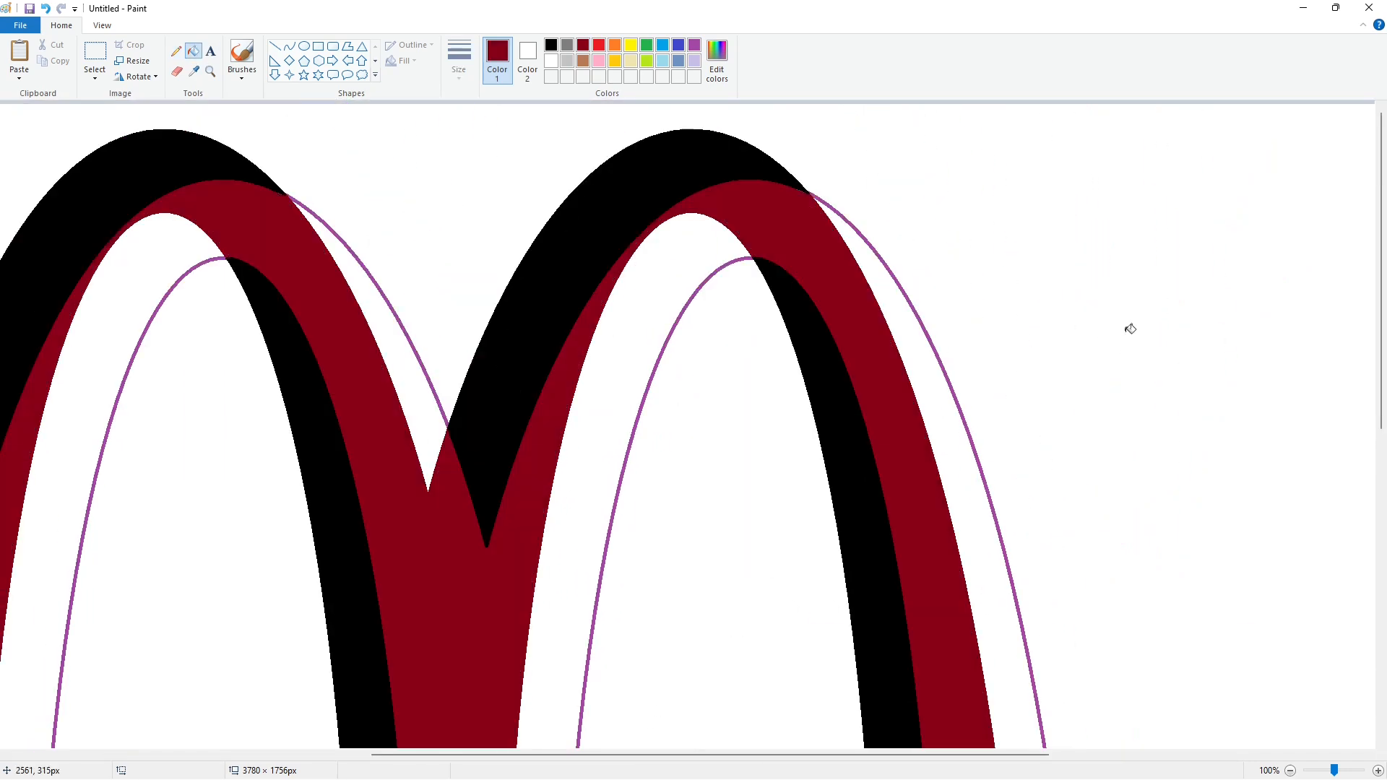
{"action": "scroll", "coordinate": [1131, 328], "scroll_direction": "down", "scroll_amount": 6}
{"action": "scroll", "coordinate": [1131, 329], "scroll_direction": "up", "scroll_amount": 6}
Fill the remaining outlined bands of the offset M copy with purple, including the leg bases and the gap beside the central notch
{"action": "left_click", "coordinate": [693, 44]}
{"action": "left_click", "coordinate": [1062, 480]}
{"action": "scroll", "coordinate": [1062, 480], "scroll_direction": "down", "scroll_amount": 6}
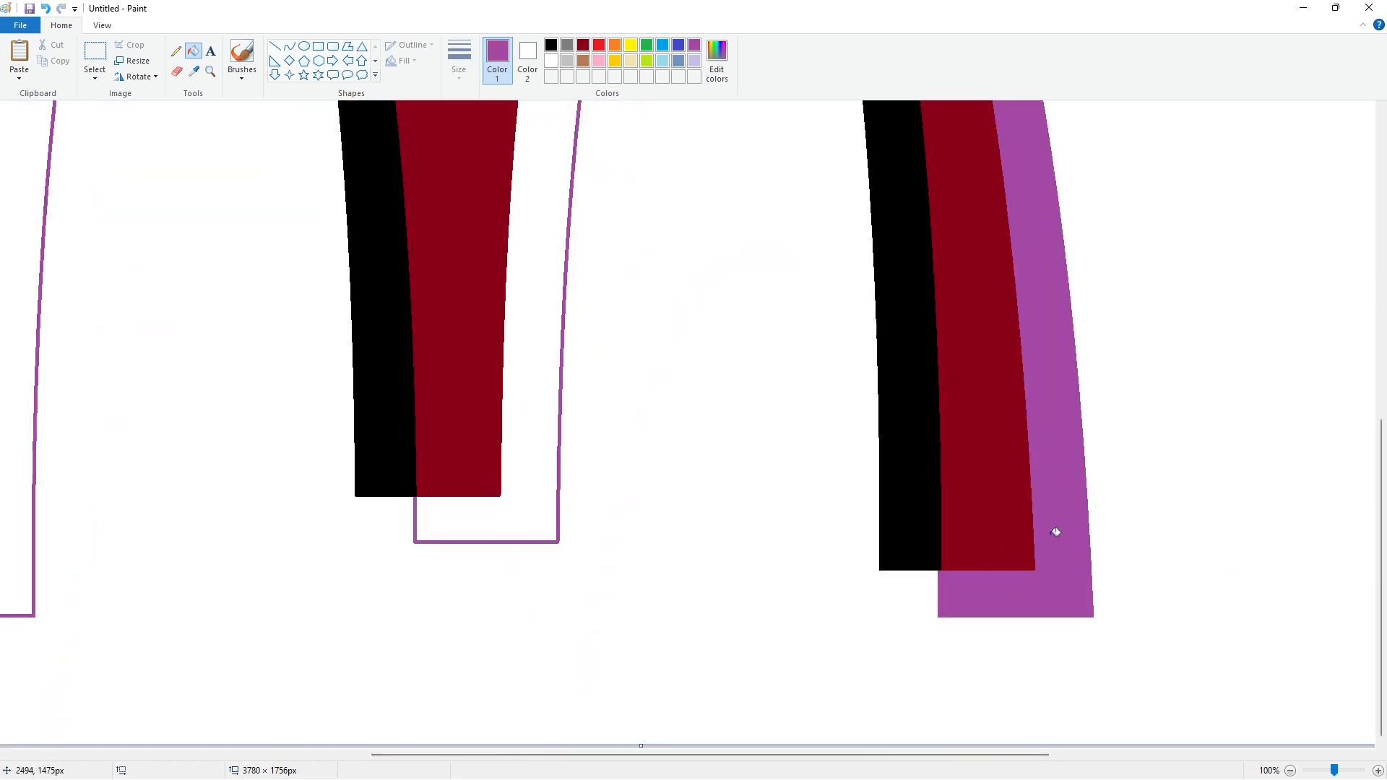
{"action": "left_click", "coordinate": [549, 527]}
{"action": "scroll", "coordinate": [1012, 675], "scroll_direction": "left", "scroll_amount": 5}
{"action": "scroll", "coordinate": [843, 413], "scroll_direction": "up", "scroll_amount": 6}
{"action": "left_click", "coordinate": [842, 413]}
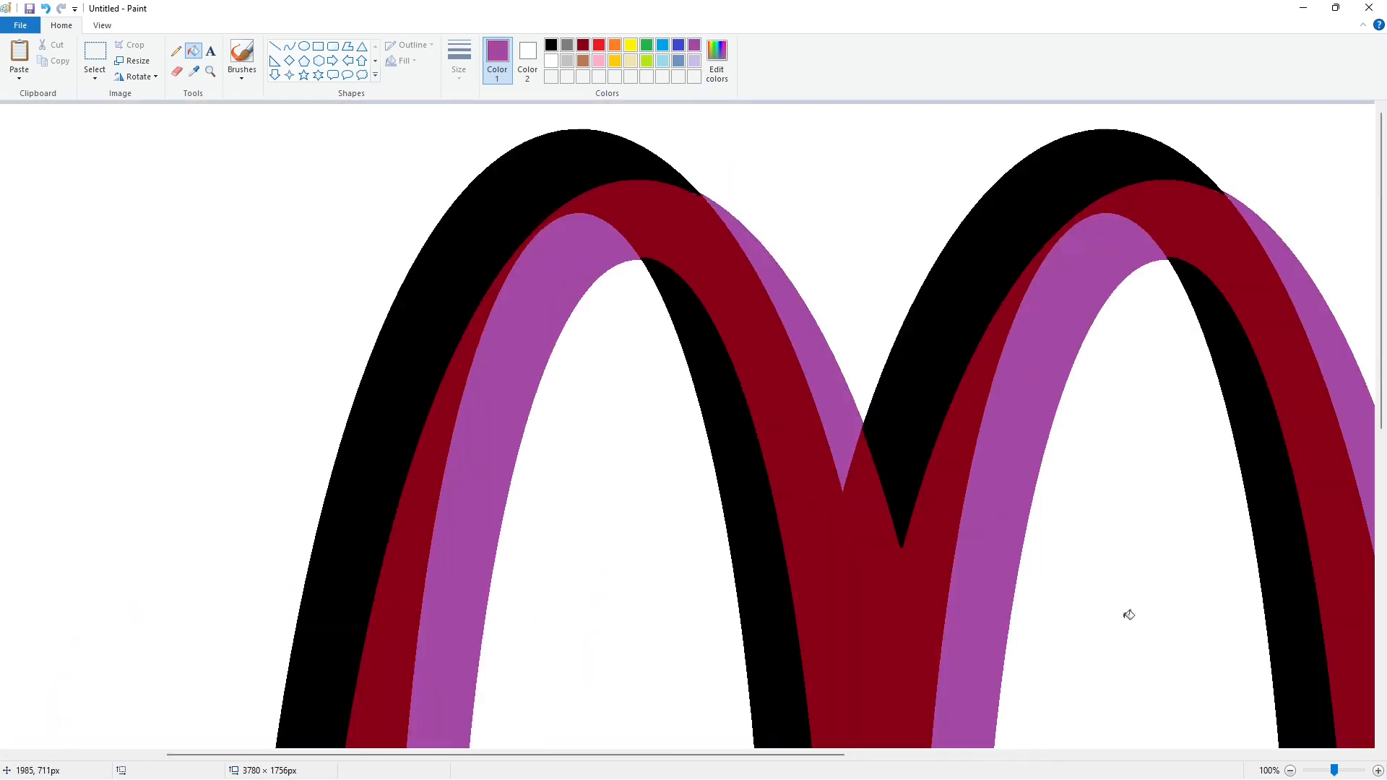
{"action": "scroll", "coordinate": [1056, 524], "scroll_direction": "down", "scroll_amount": 6}
{"action": "scroll", "coordinate": [978, 527], "scroll_direction": "down", "scroll_amount": 2}
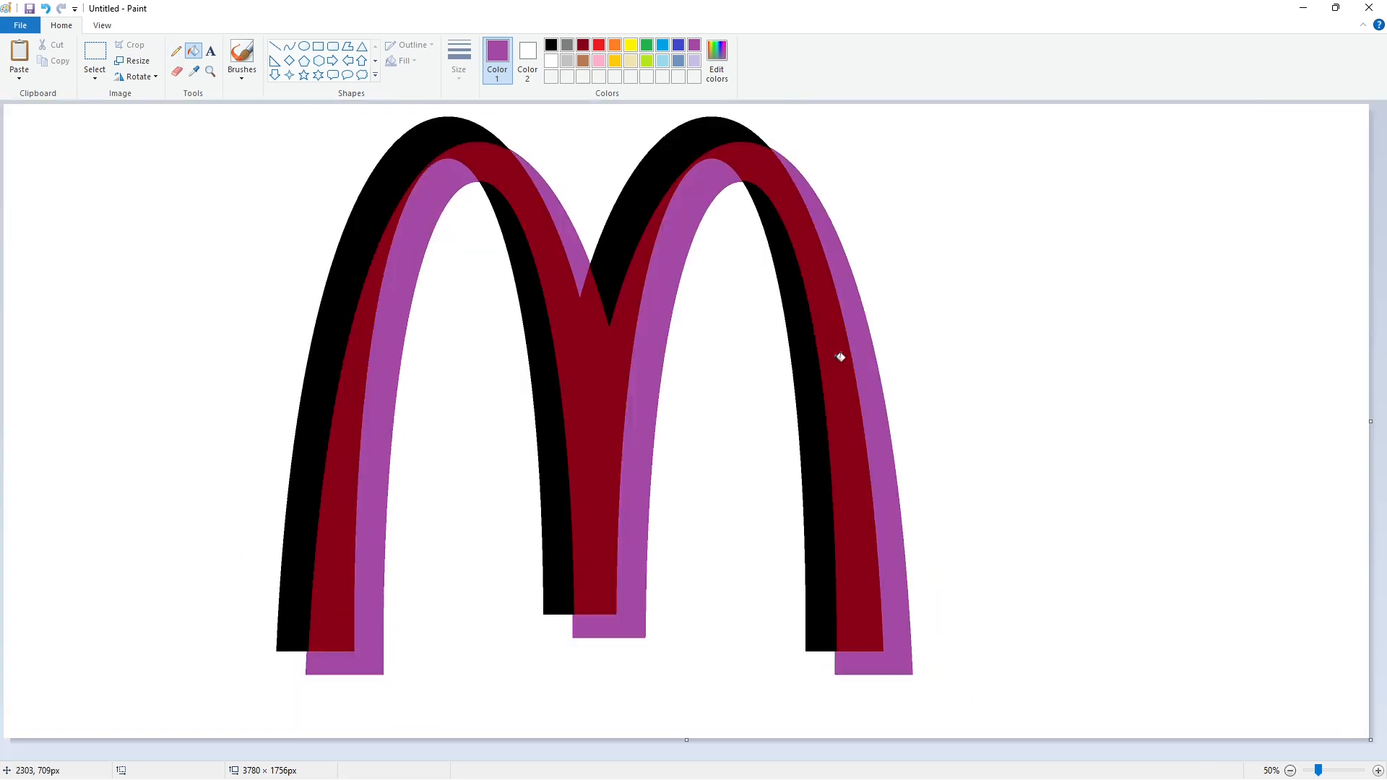
Define a custom bright cyan color starting from turquoise
{"action": "left_click", "coordinate": [663, 45]}
{"action": "left_click", "coordinate": [717, 58]}
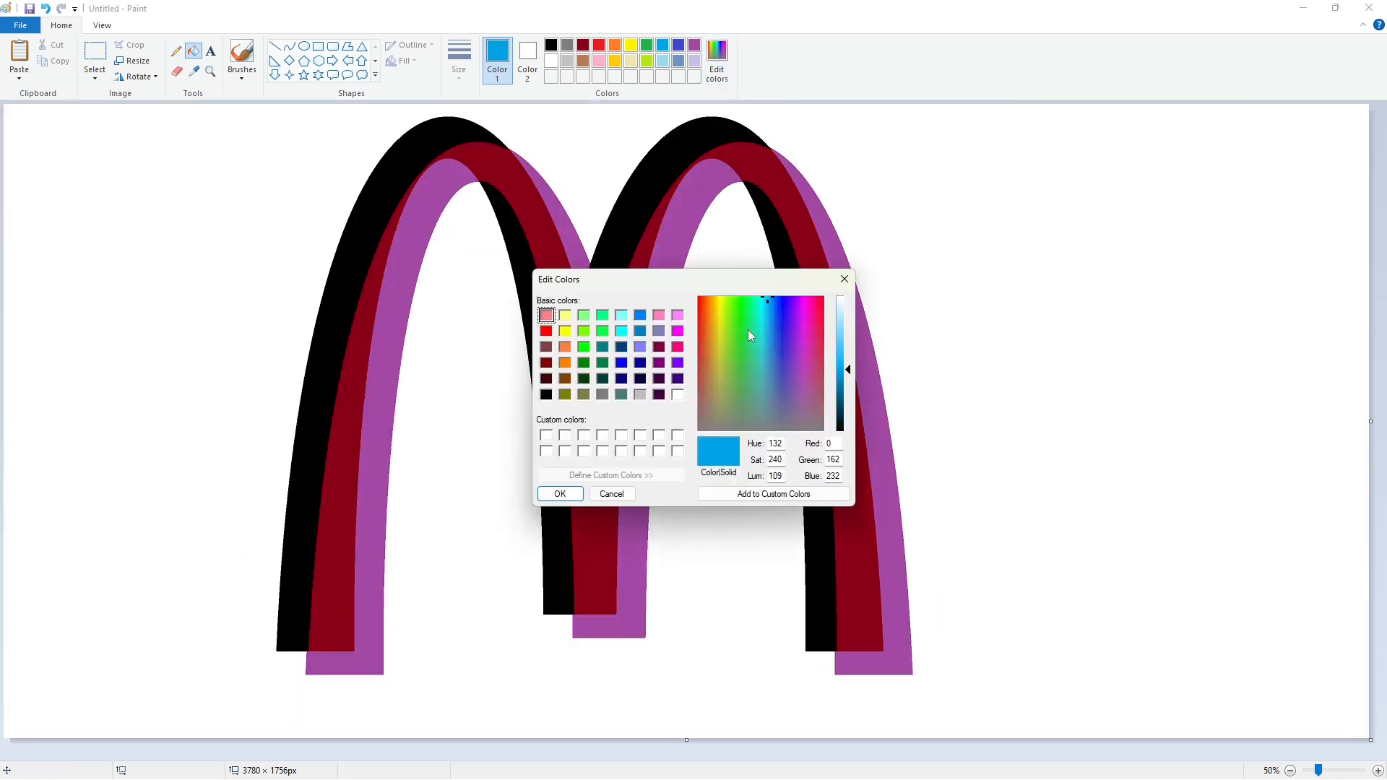
{"action": "left_click", "coordinate": [761, 315]}
{"action": "left_click_drag", "start_coordinate": [761, 315], "coordinate": [764, 314]}
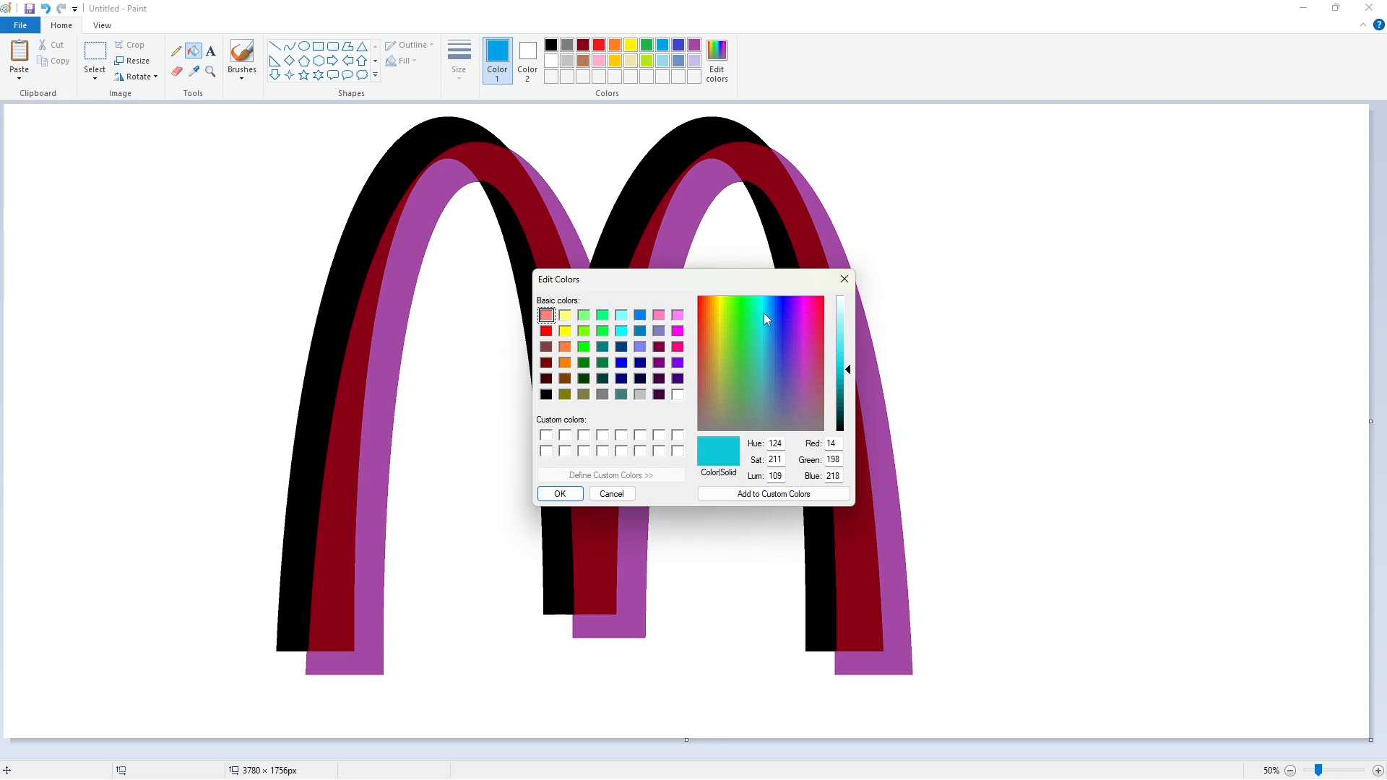
{"action": "left_click", "coordinate": [560, 493]}
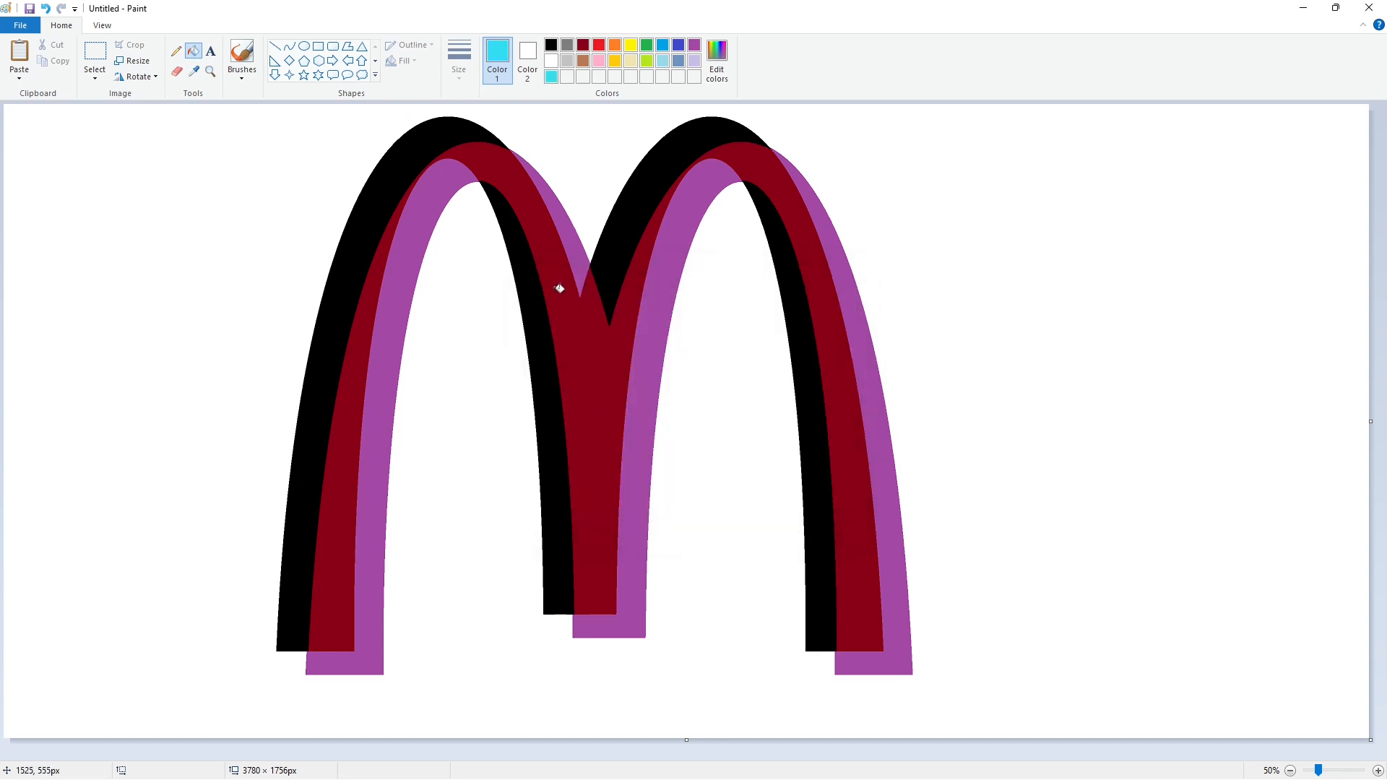
Define a custom pinkish-red color with red 234, green 62 and blue 87
{"action": "left_click", "coordinate": [600, 44]}
{"action": "left_click", "coordinate": [717, 58]}
{"action": "left_click_drag", "start_coordinate": [800, 319], "coordinate": [821, 331]}
{"action": "left_click", "coordinate": [846, 351]}
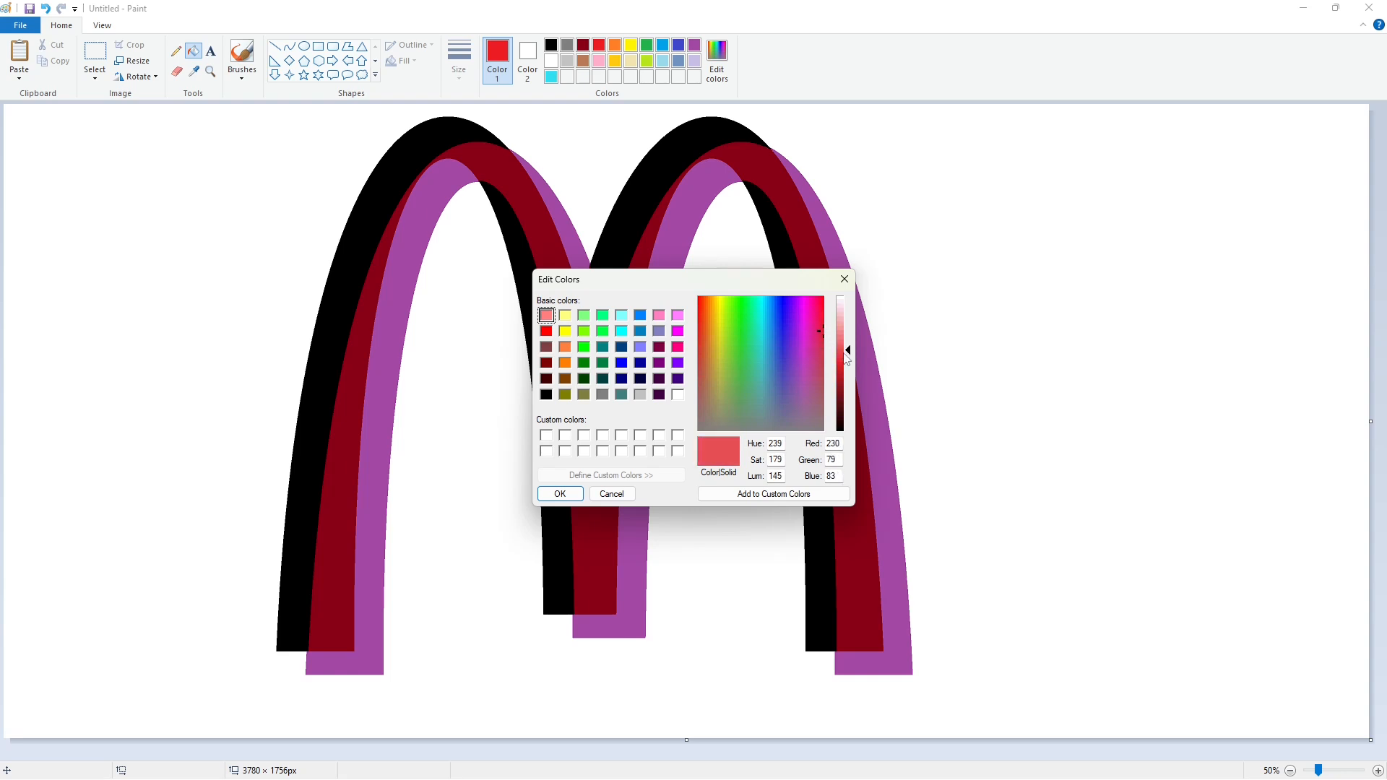
{"action": "left_click", "coordinate": [846, 354]}
{"action": "left_click", "coordinate": [819, 324]}
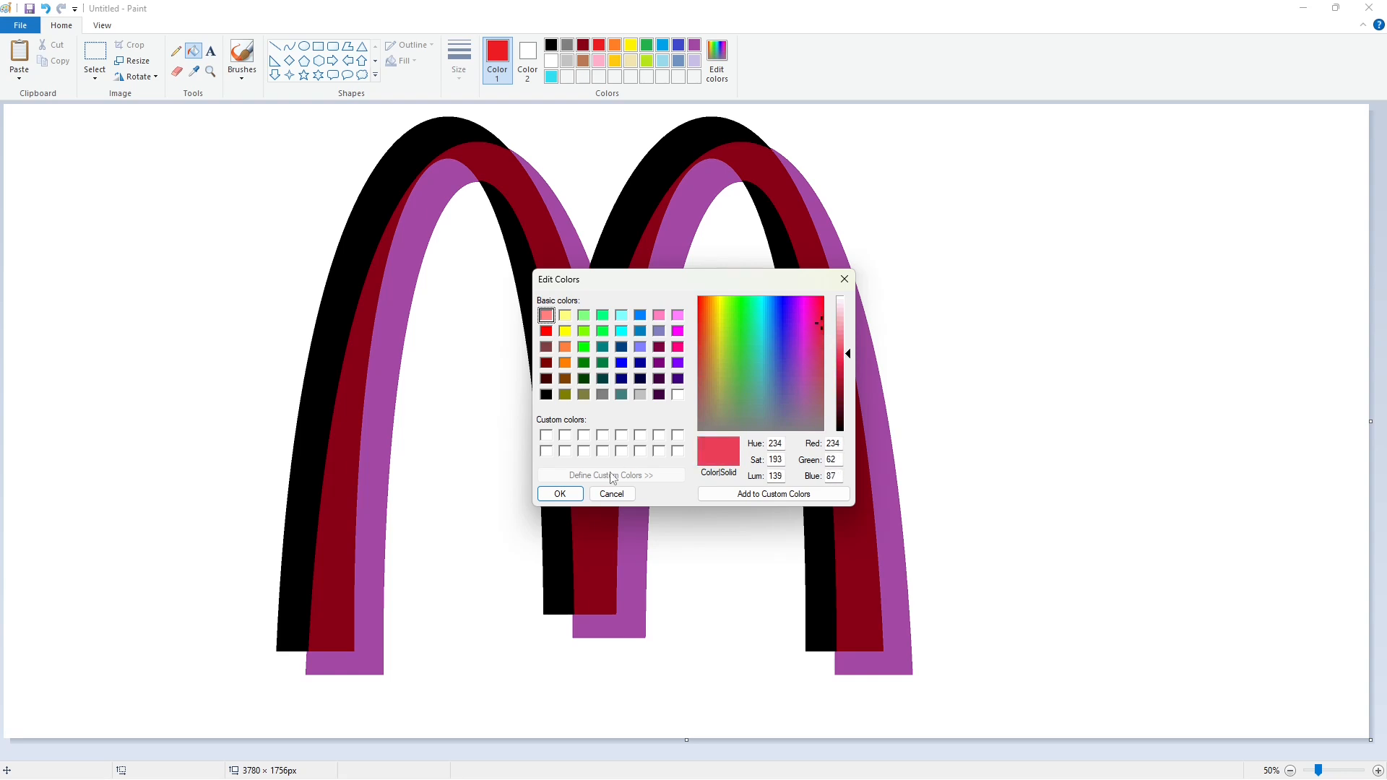
{"action": "left_click", "coordinate": [571, 501]}
Fill all four black bands of the two arches with the custom cyan
{"action": "left_click", "coordinate": [551, 77]}
{"action": "left_click", "coordinate": [363, 250]}
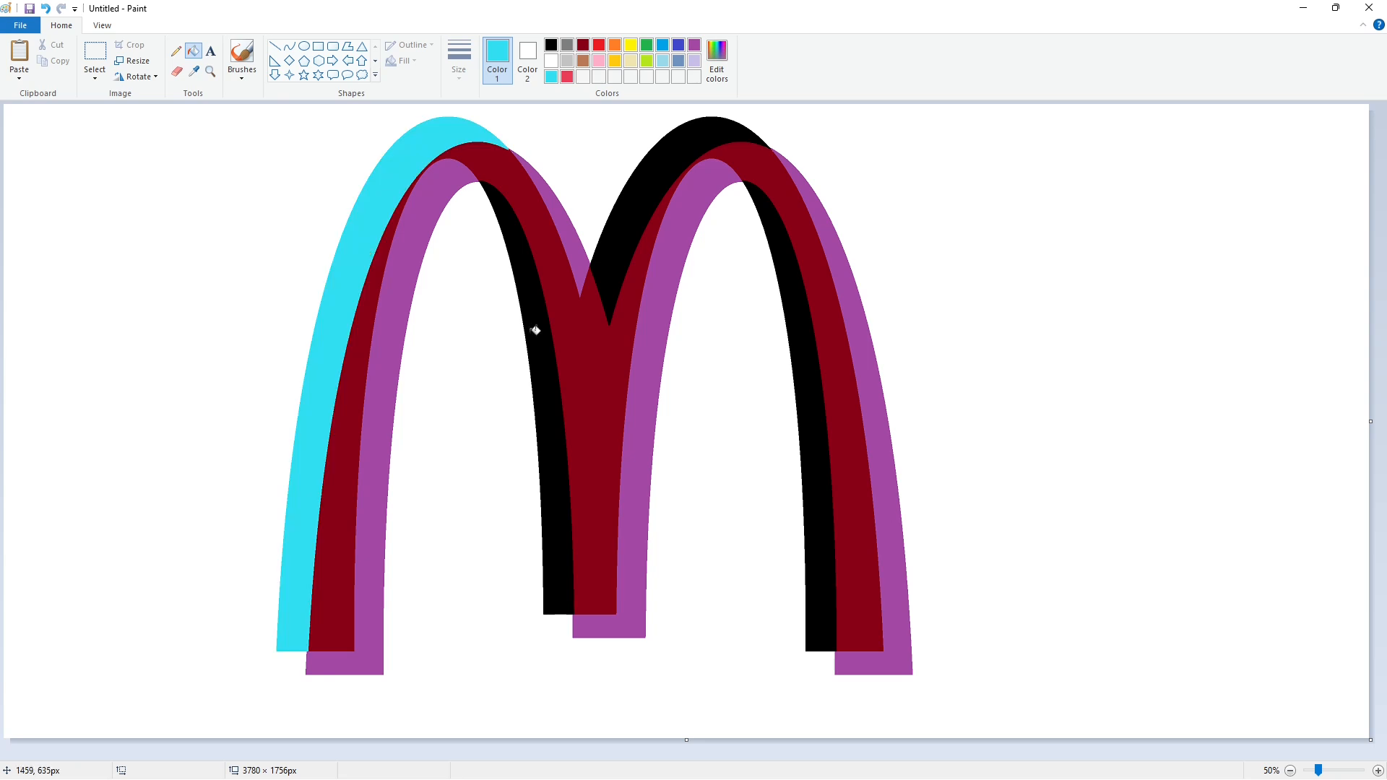
{"action": "key", "text": "ctrl+z"}
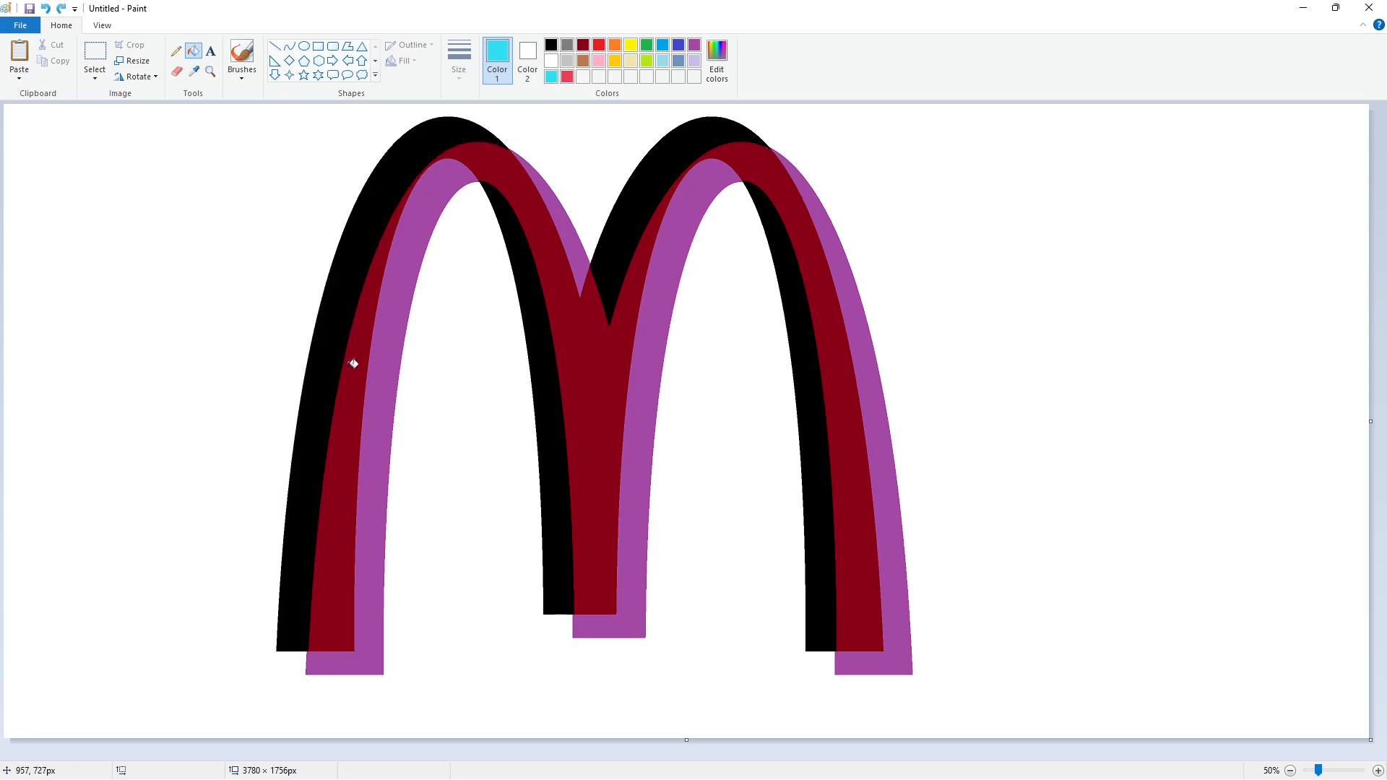
{"action": "left_click", "coordinate": [323, 358]}
{"action": "left_click", "coordinate": [549, 370]}
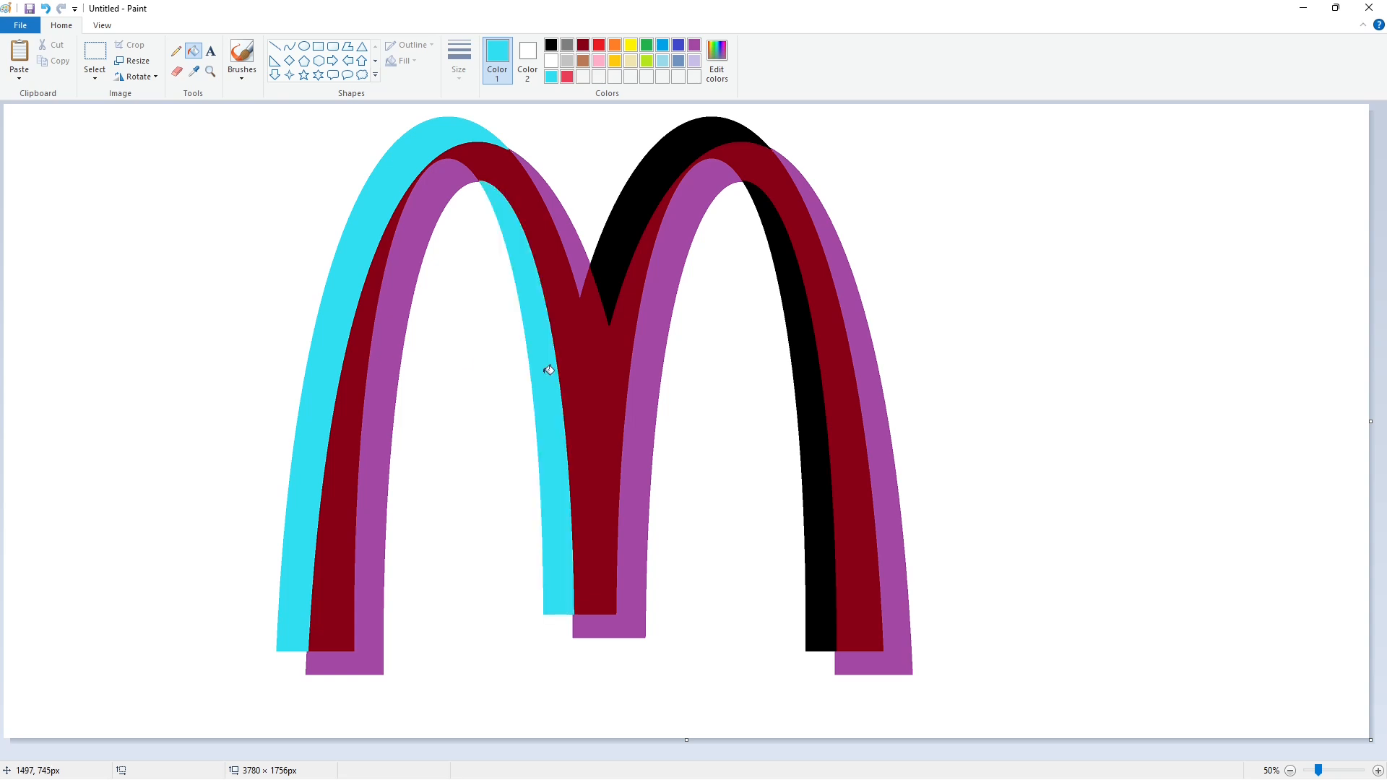
{"action": "left_click", "coordinate": [619, 242]}
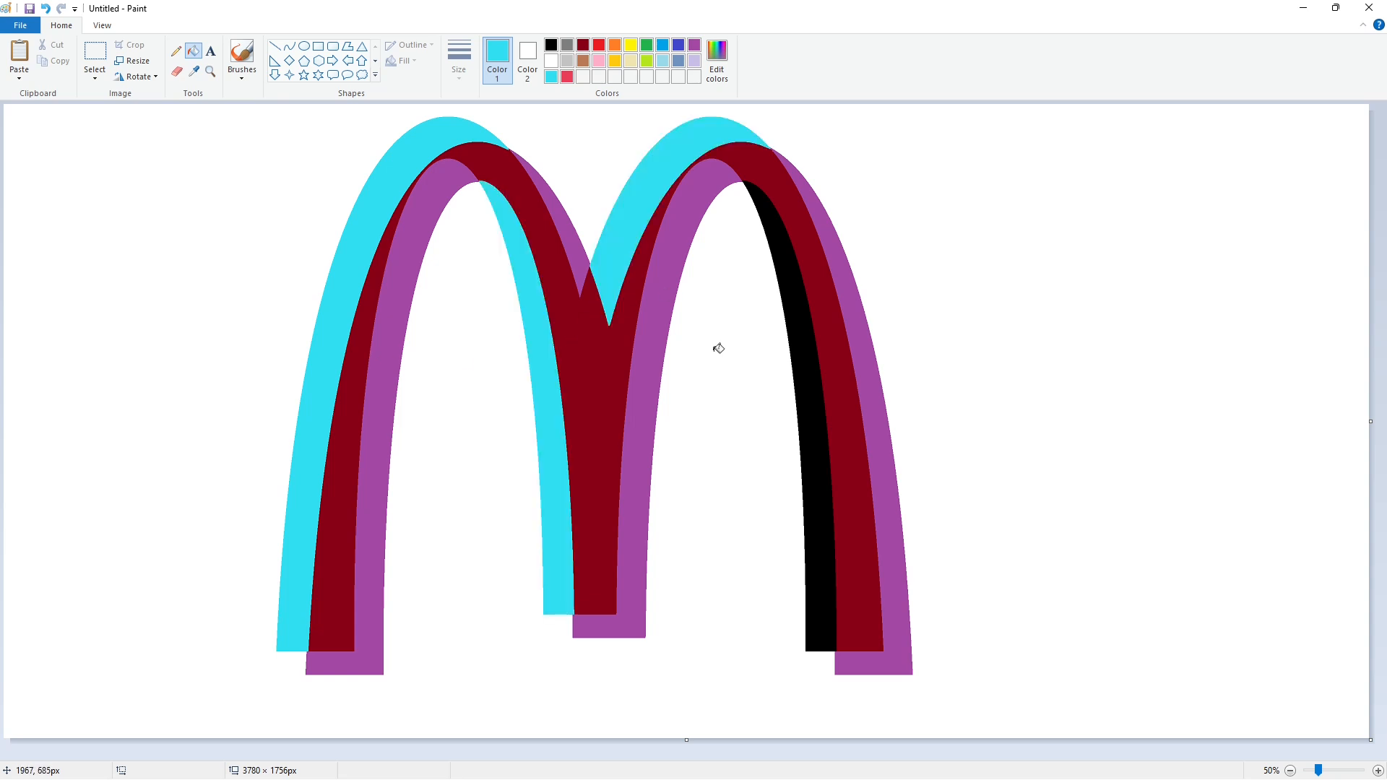
{"action": "left_click", "coordinate": [816, 442]}
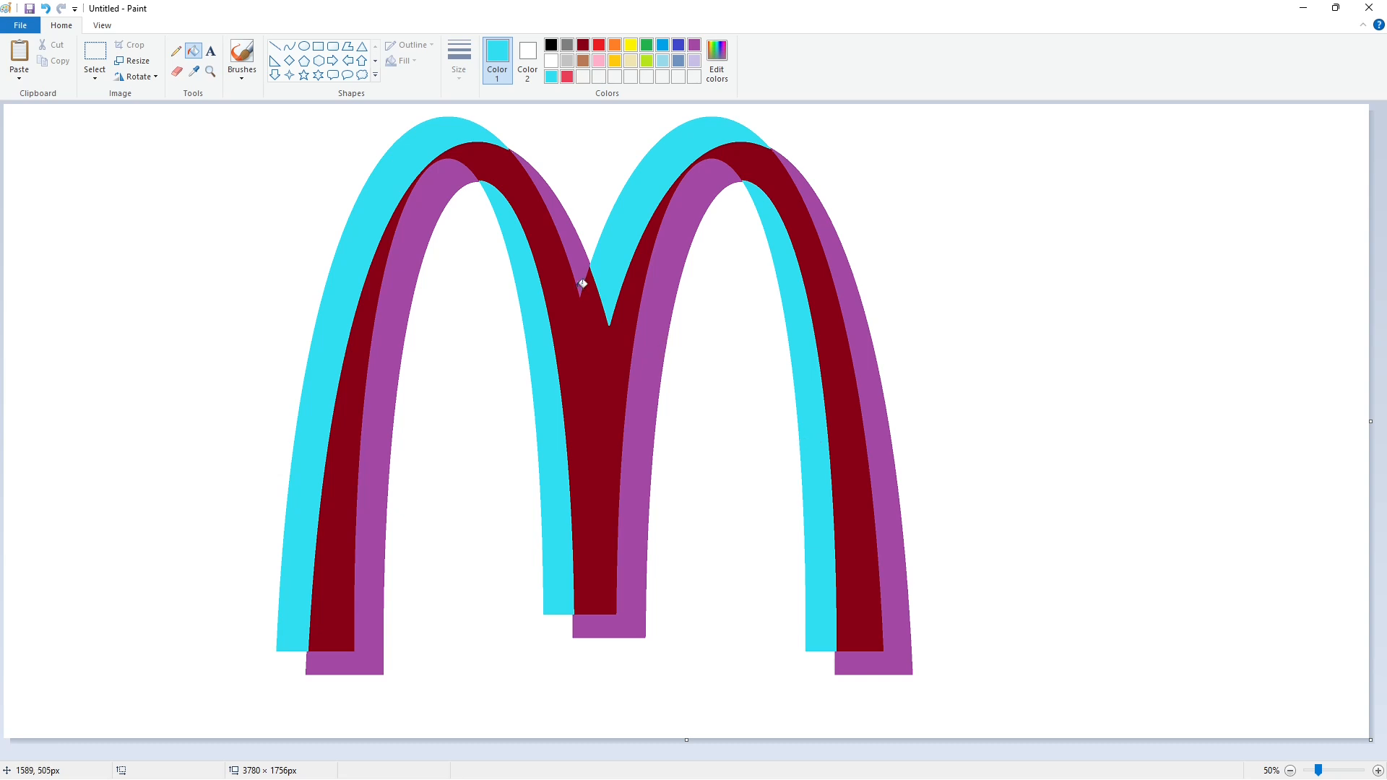
Fill the dark red M with black and all the purple bands with the custom pinkish red
{"action": "left_click", "coordinate": [552, 45]}
{"action": "left_click", "coordinate": [597, 359]}
{"action": "left_click", "coordinate": [568, 76]}
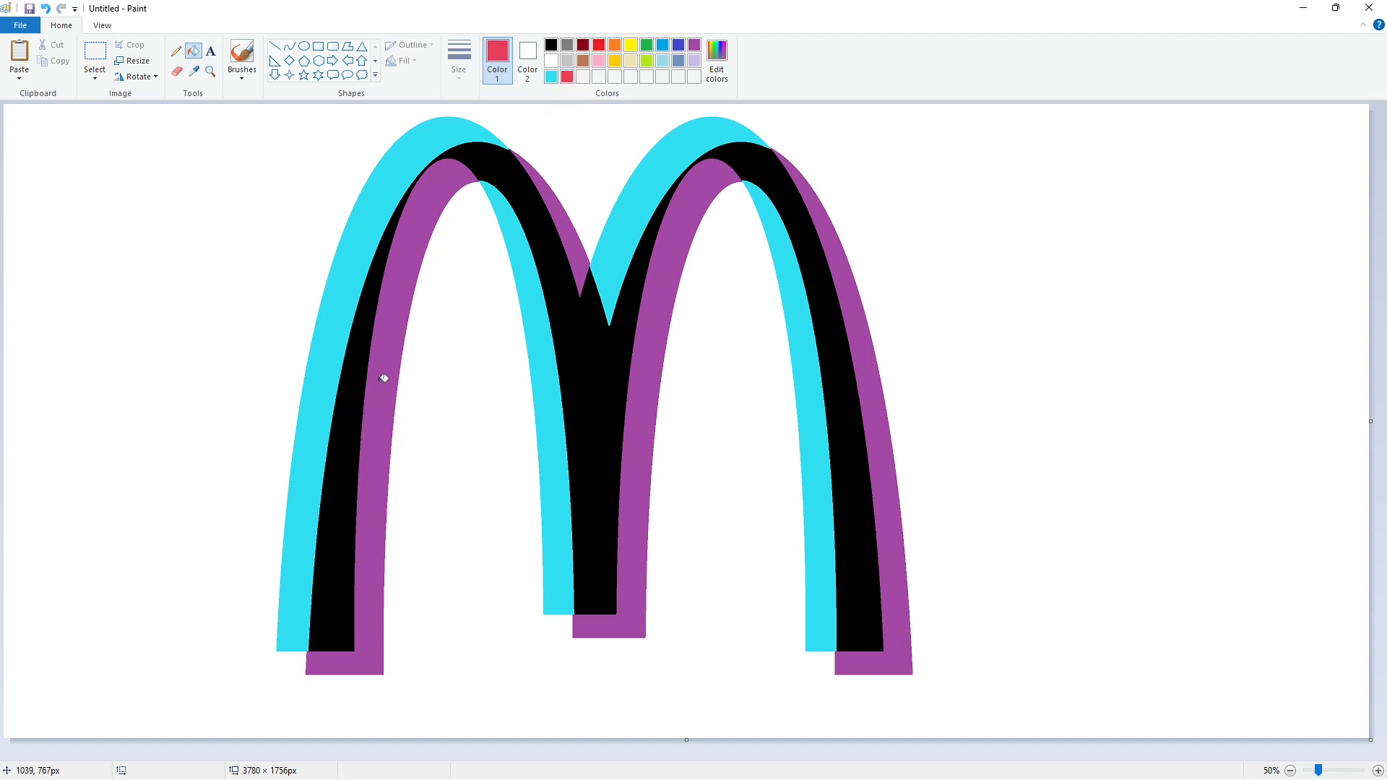
{"action": "left_click", "coordinate": [383, 382]}
{"action": "left_click", "coordinate": [579, 248]}
{"action": "left_click", "coordinate": [629, 387]}
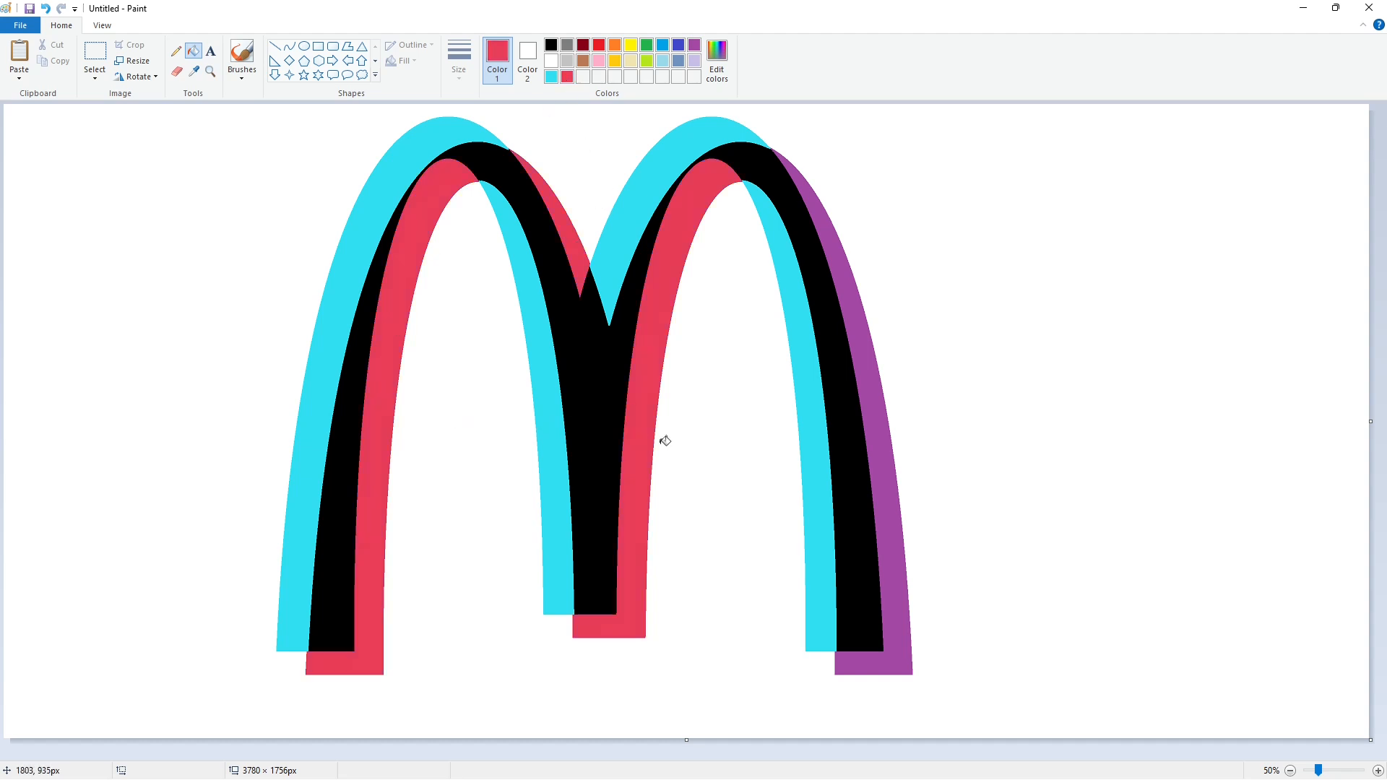
{"action": "left_click", "coordinate": [889, 474]}
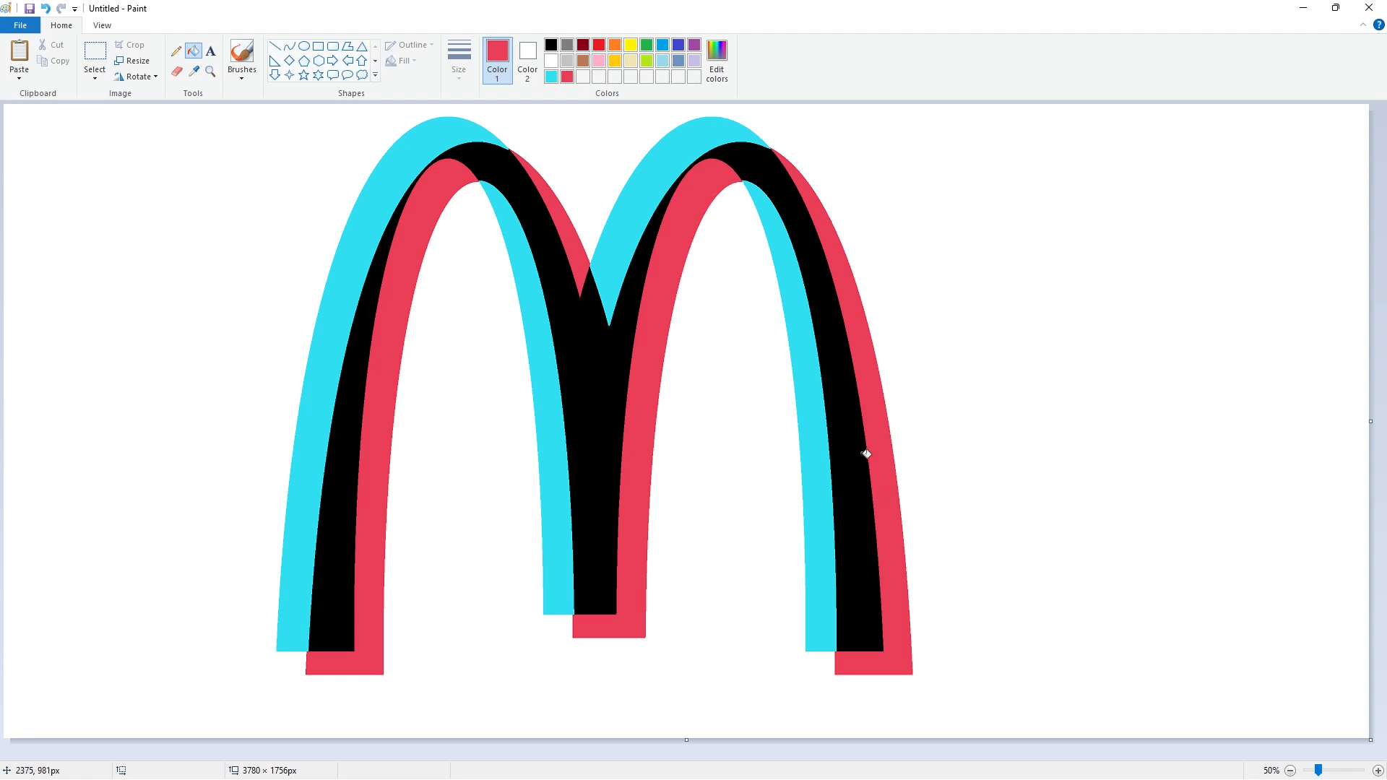